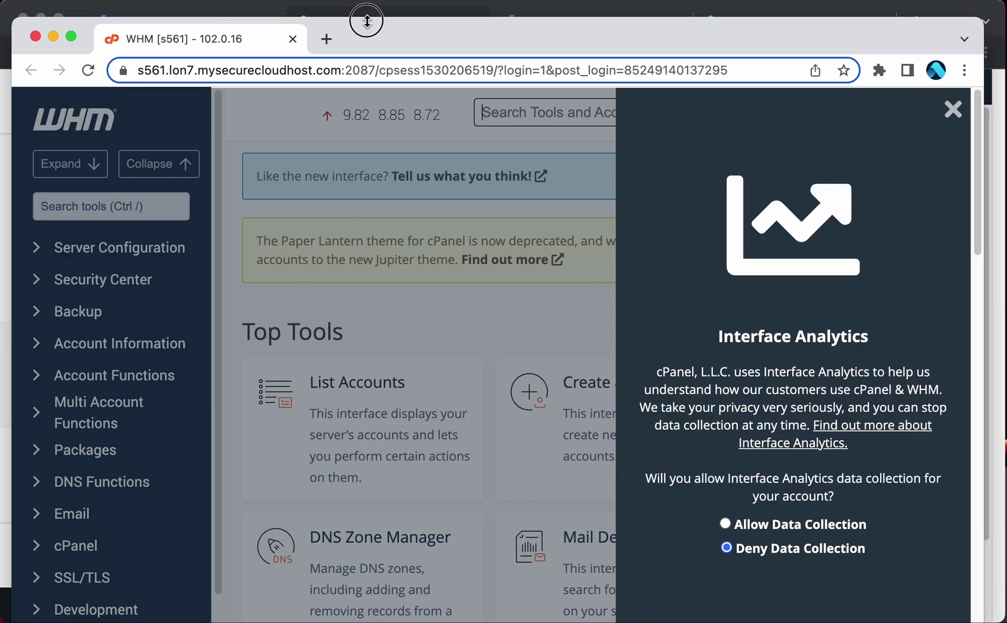
Enlarge the WHM window and open List Accounts to view the single existing hosting account
{"action": "left_click_drag", "start_coordinate": [366, 20], "coordinate": [219, 28]}
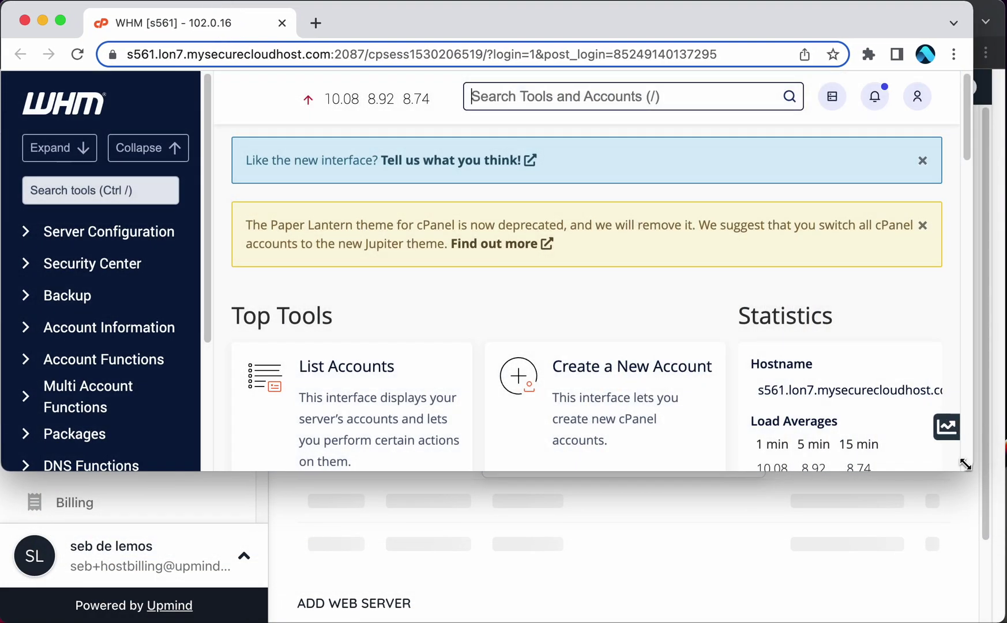
{"action": "left_click_drag", "start_coordinate": [958, 472], "coordinate": [1000, 612]}
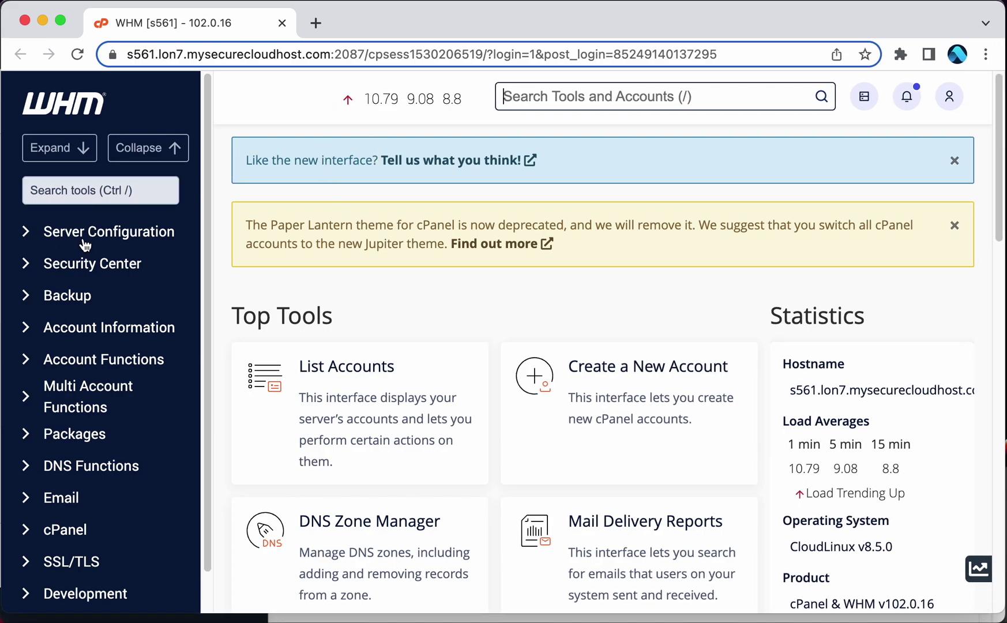
{"action": "scroll", "coordinate": [20, 247], "scroll_direction": "down", "scroll_amount": 1}
{"action": "left_click", "coordinate": [352, 358]}
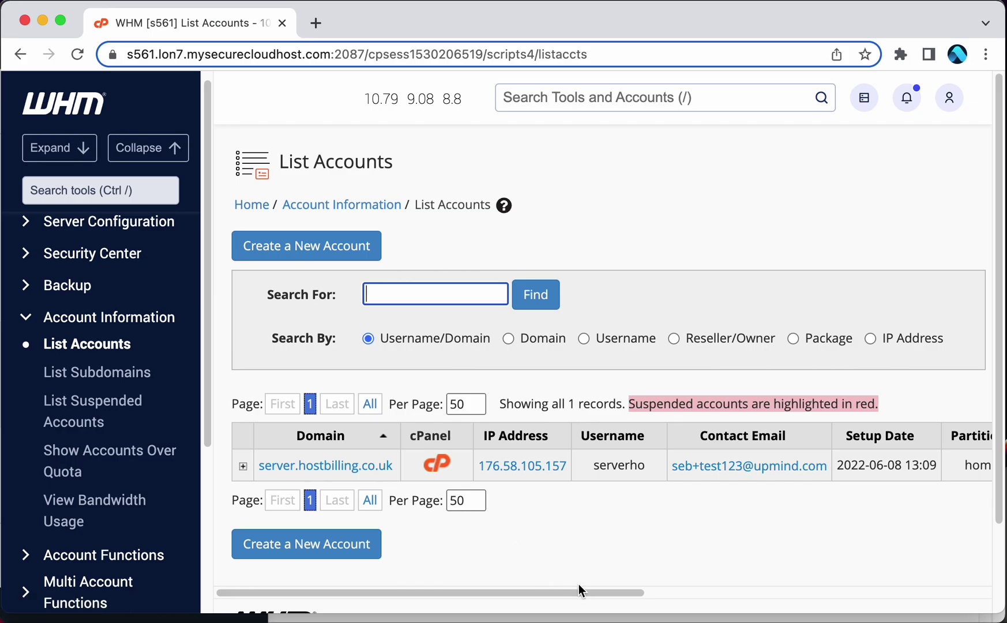
{"action": "mouse_move", "coordinate": [379, 18]}
{"action": "left_mouse_down"}
{"action": "mouse_move", "coordinate": [379, 31]}
{"action": "mouse_move", "coordinate": [374, 18]}
{"action": "left_mouse_up"}
In Upmind, add a new web server configuration named 'Web Server 1'
{"action": "left_click", "coordinate": [383, 4]}
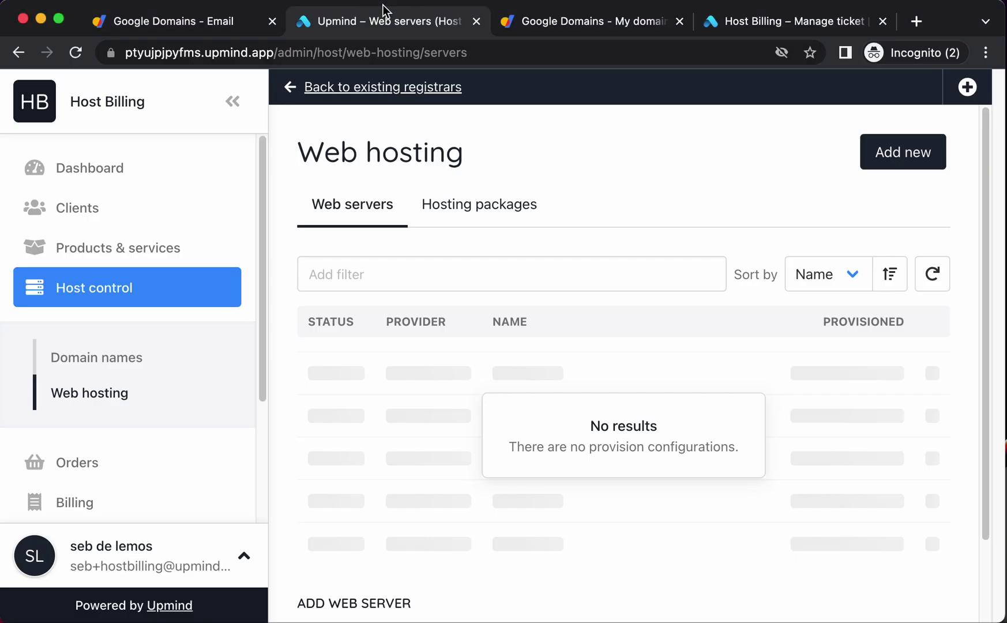
{"action": "left_click", "coordinate": [917, 151]}
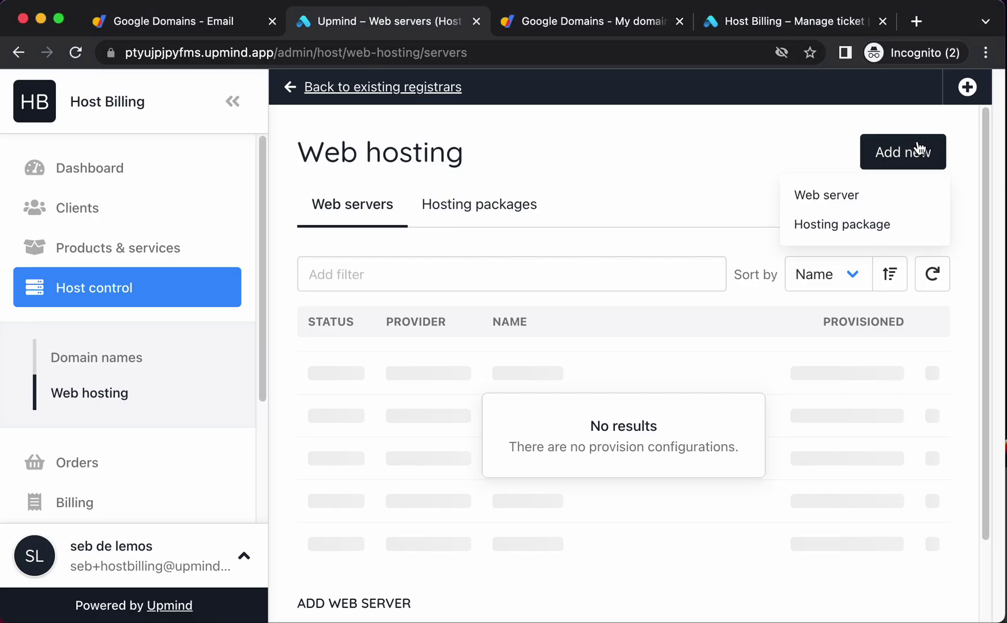
{"action": "left_click", "coordinate": [887, 191]}
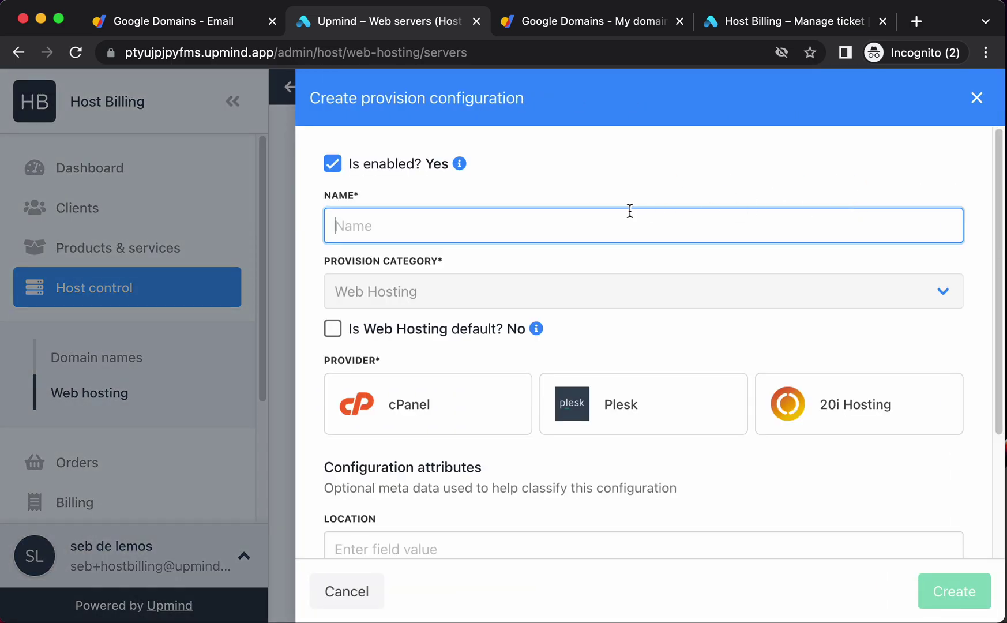
{"action": "left_click", "coordinate": [483, 222]}
{"action": "type", "text": "Web Server"}
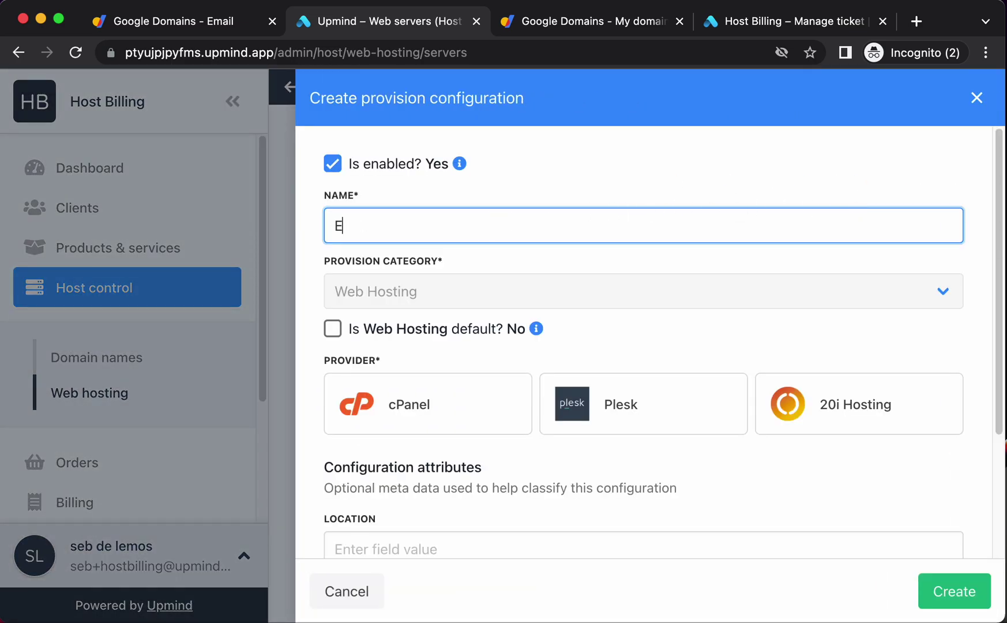
{"action": "type", "text": " 1"}
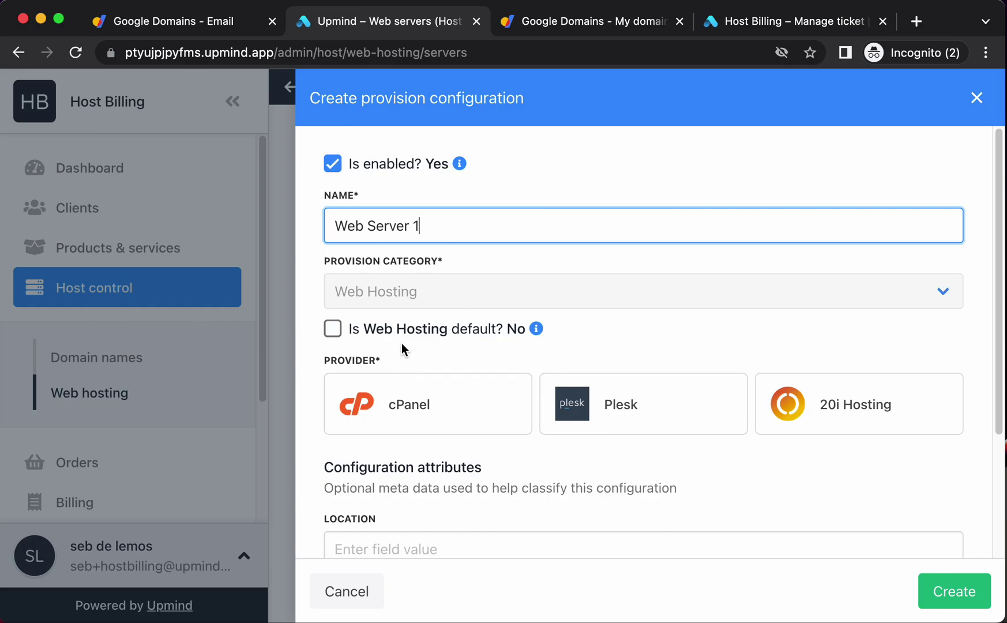
Choose cPanel as the provider and reveal the hostname, username and API key fields
{"action": "left_click", "coordinate": [423, 386]}
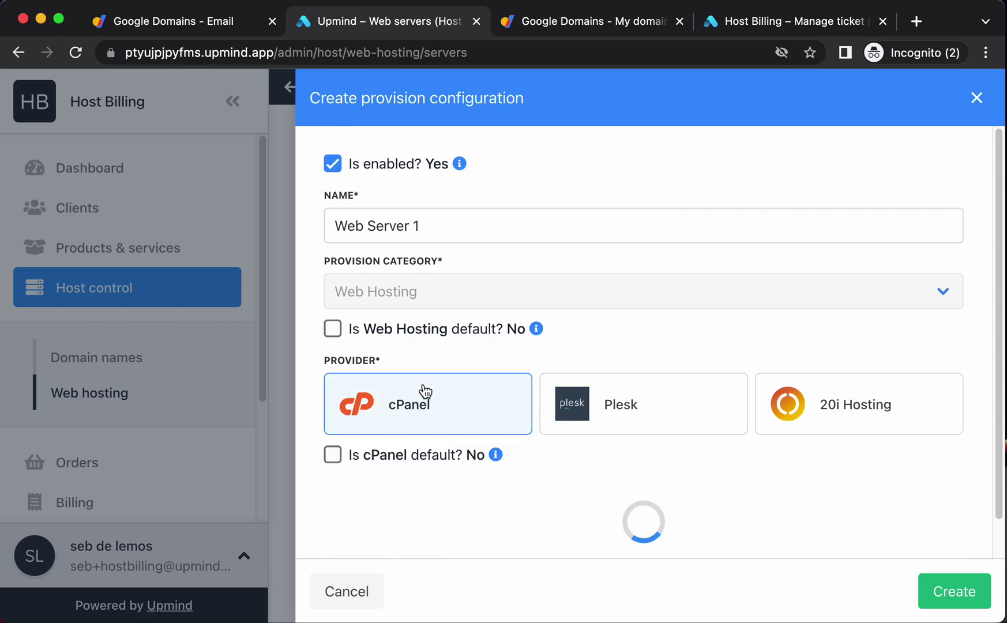
{"action": "scroll", "coordinate": [426, 390], "scroll_direction": "down", "scroll_amount": 1}
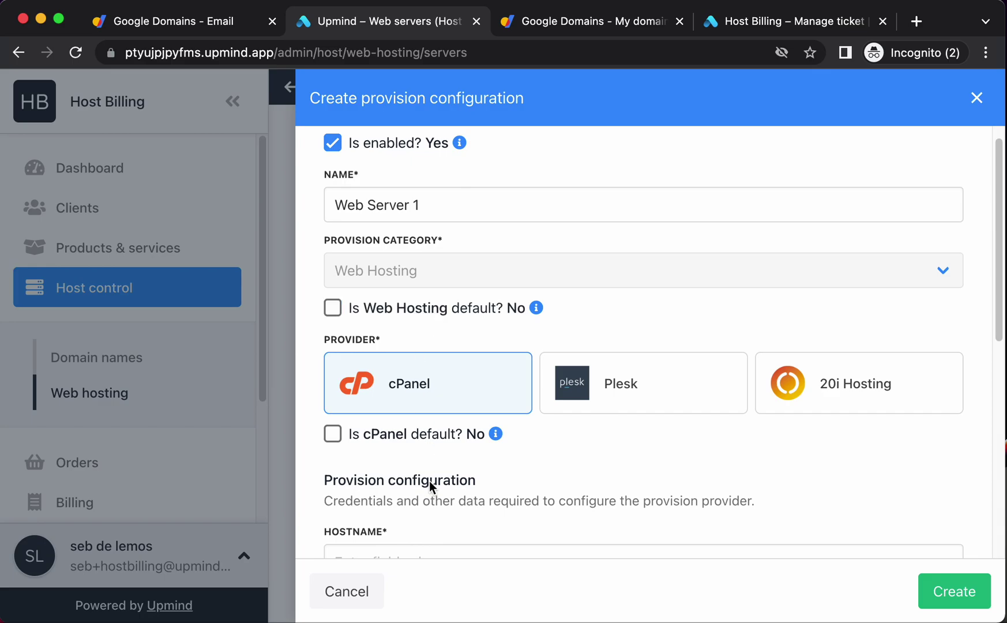
{"action": "scroll", "coordinate": [442, 514], "scroll_direction": "down", "scroll_amount": 3}
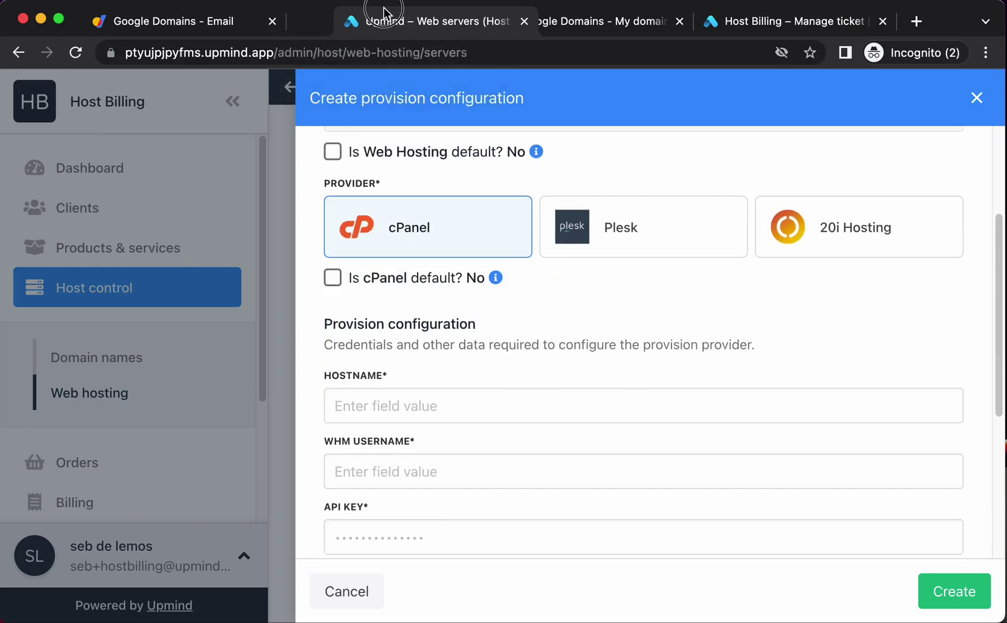
{"action": "left_click_drag", "start_coordinate": [344, 9], "coordinate": [573, 10]}
Copy s561.lon7.mysecurecloudhost.com from WHM's address bar into the Hostname field
{"action": "double_click", "coordinate": [138, 63]}
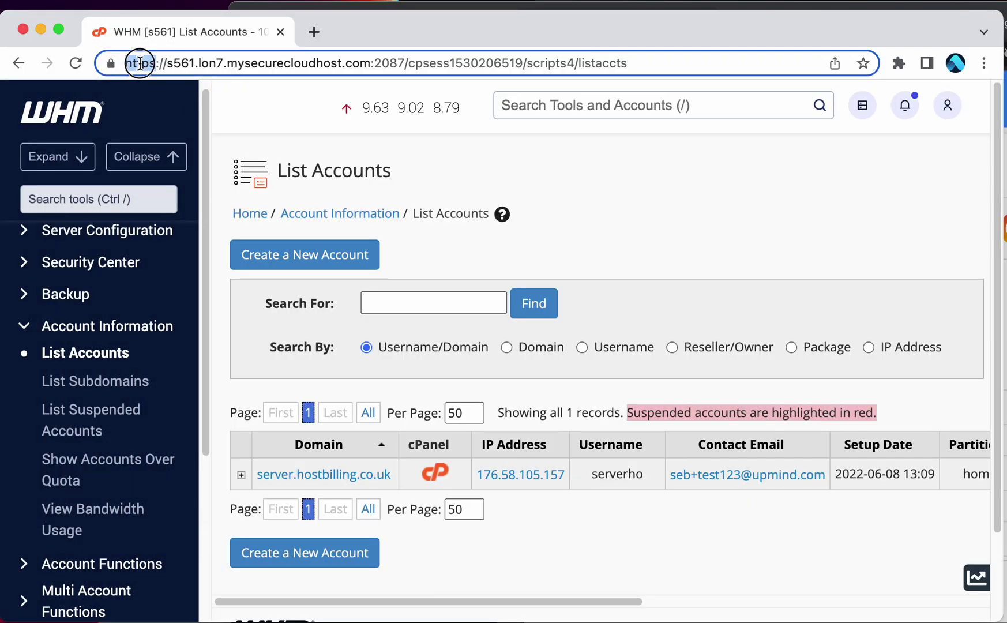
{"action": "left_click_drag", "start_coordinate": [167, 63], "coordinate": [363, 59]}
{"action": "key", "text": "super+c"}
{"action": "left_click", "coordinate": [1004, 358]}
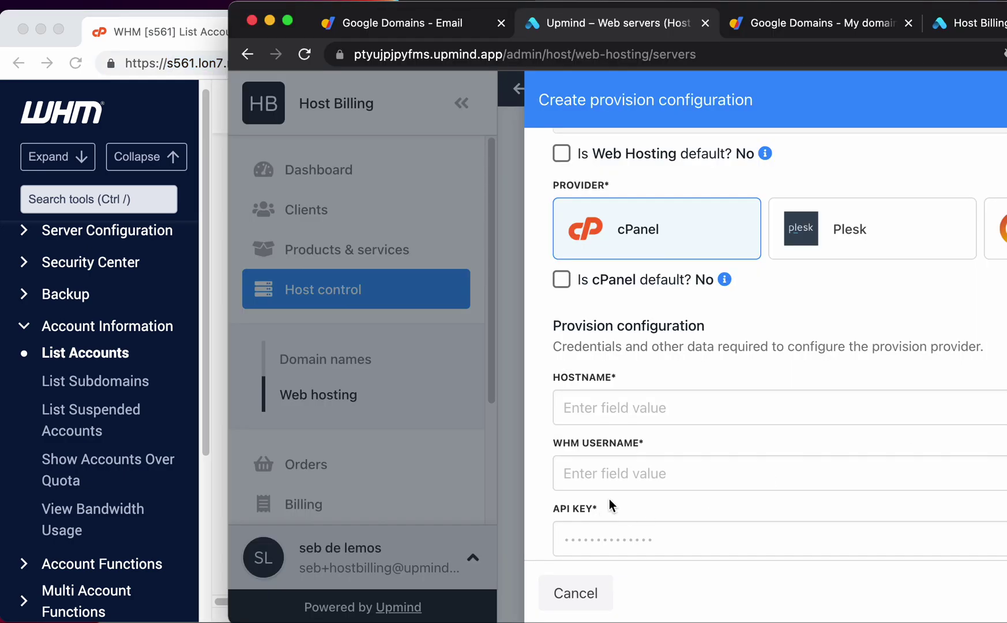
{"action": "left_click", "coordinate": [615, 410]}
{"action": "key", "text": "super+v"}
Enter the existing WHM account's username in the username field
{"action": "left_click", "coordinate": [614, 466]}
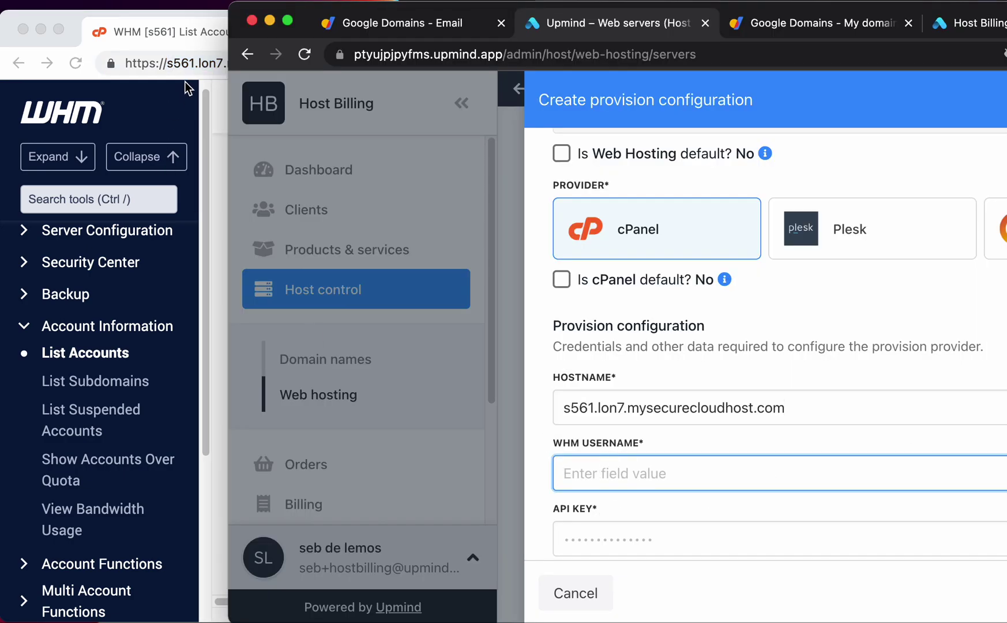
{"action": "left_click", "coordinate": [187, 61]}
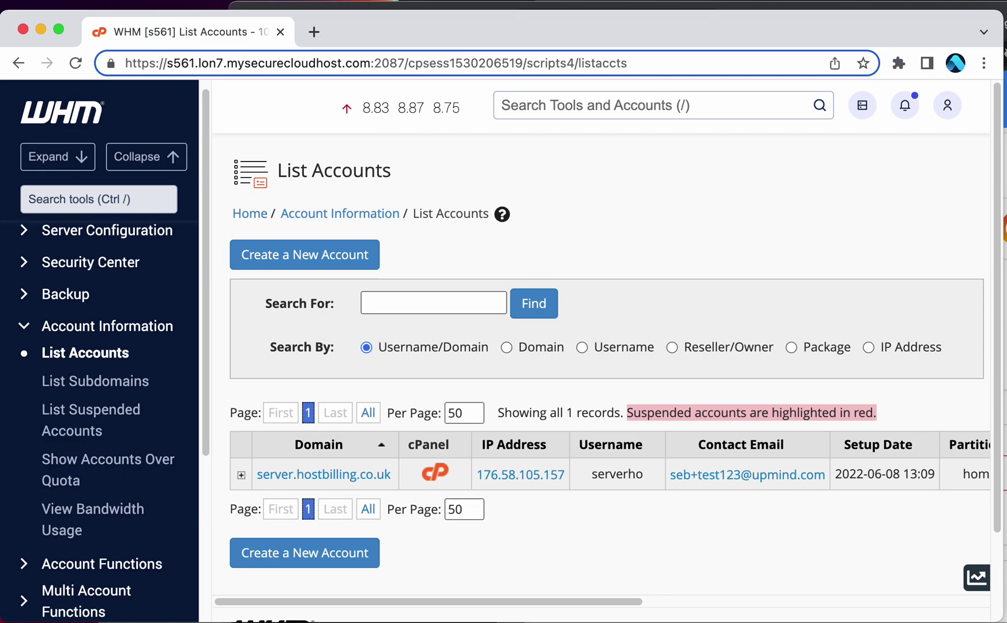
{"action": "key", "text": "super+Tab"}
{"action": "type", "text": "serverho"}
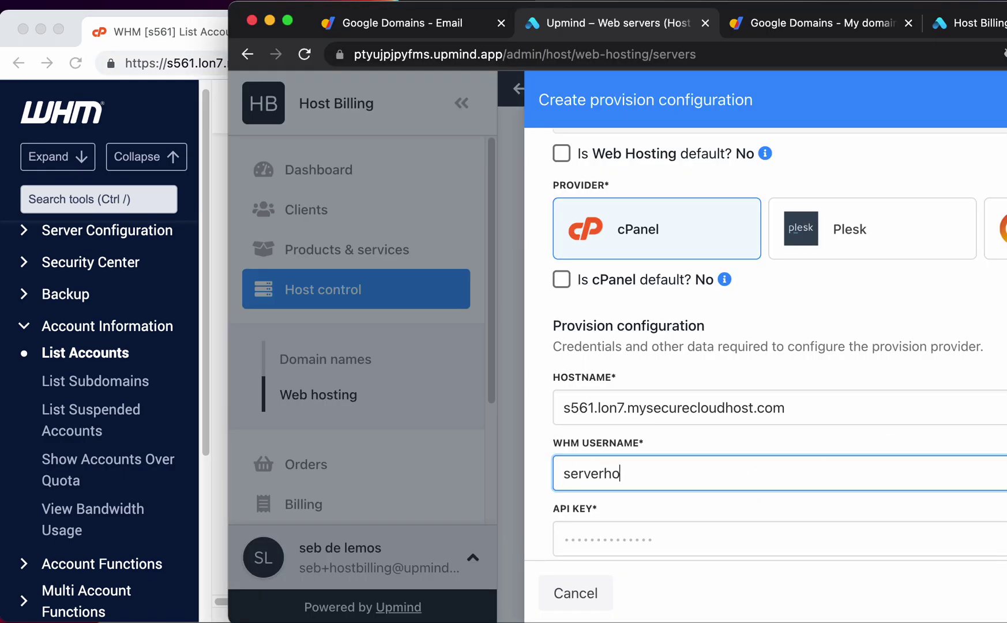
{"action": "left_click", "coordinate": [592, 532]}
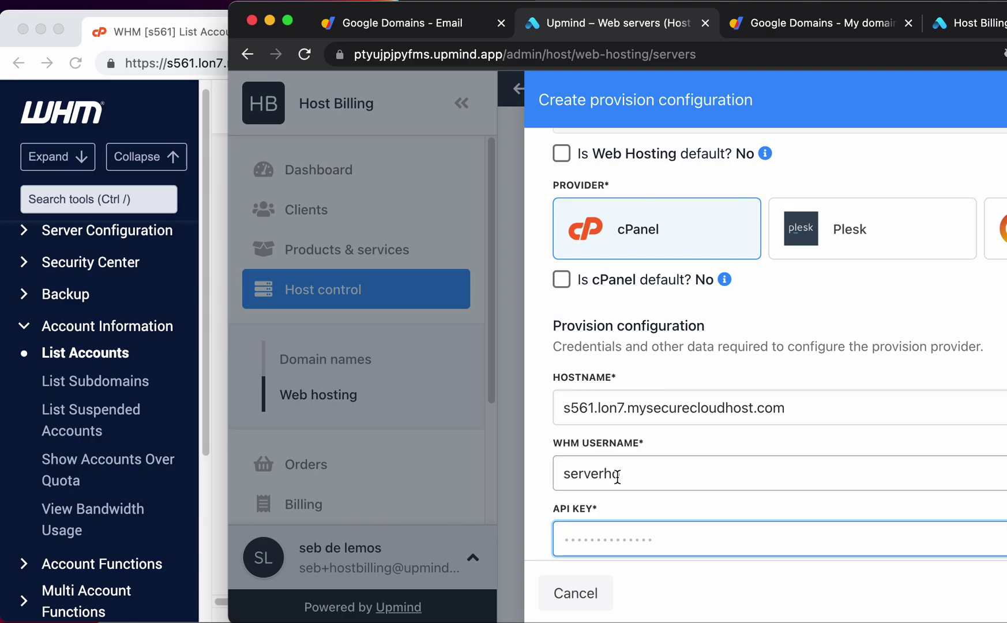
{"action": "scroll", "coordinate": [620, 476], "scroll_direction": "down", "scroll_amount": 1}
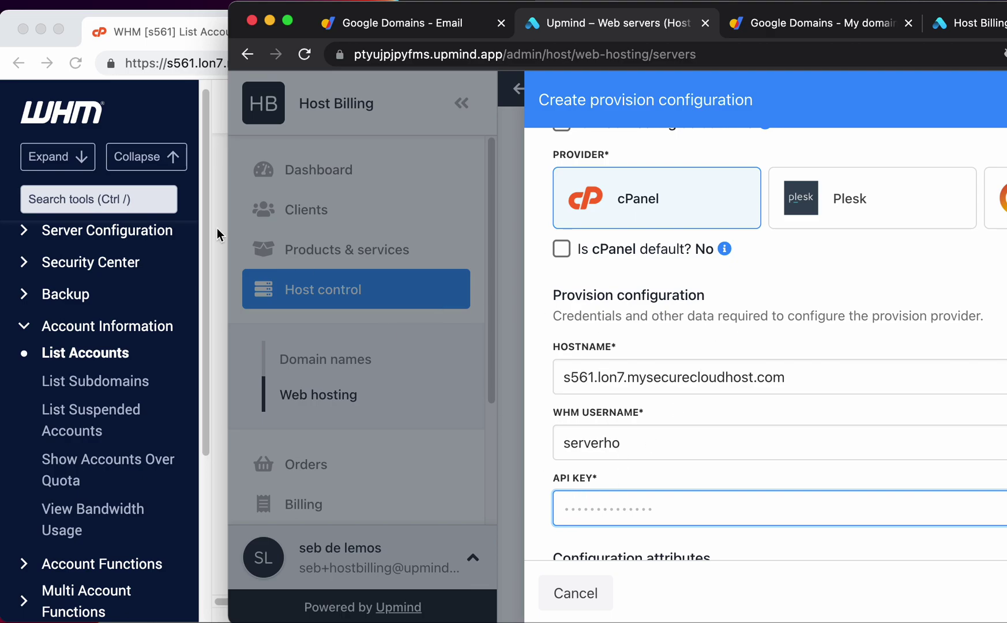
Open WHM's Manage API Tokens and start a new token named 'upmind'
{"action": "left_click", "coordinate": [90, 199]}
{"action": "type", "text": "api"}
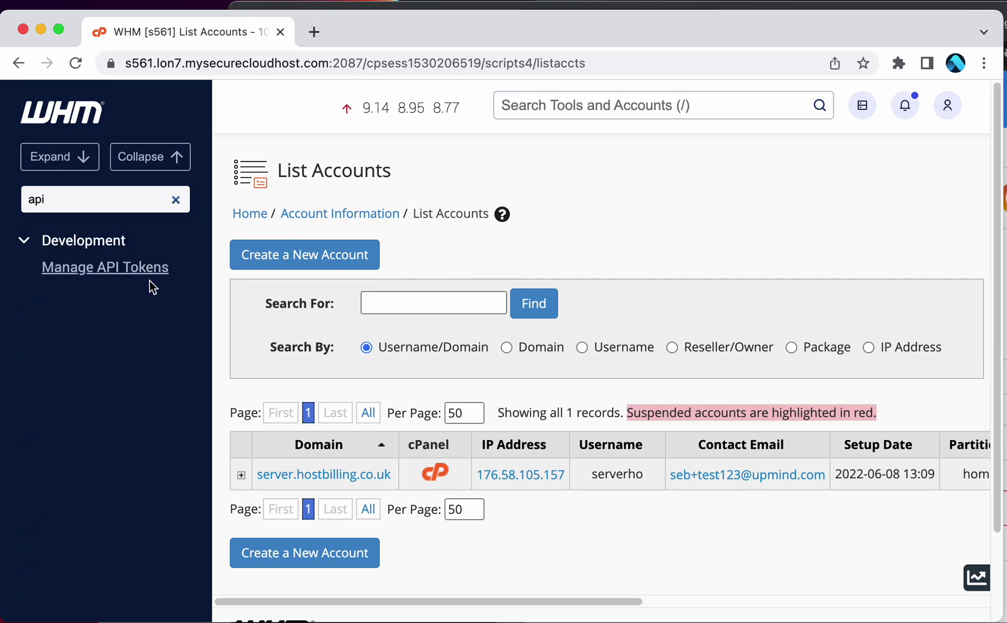
{"action": "left_click", "coordinate": [147, 270]}
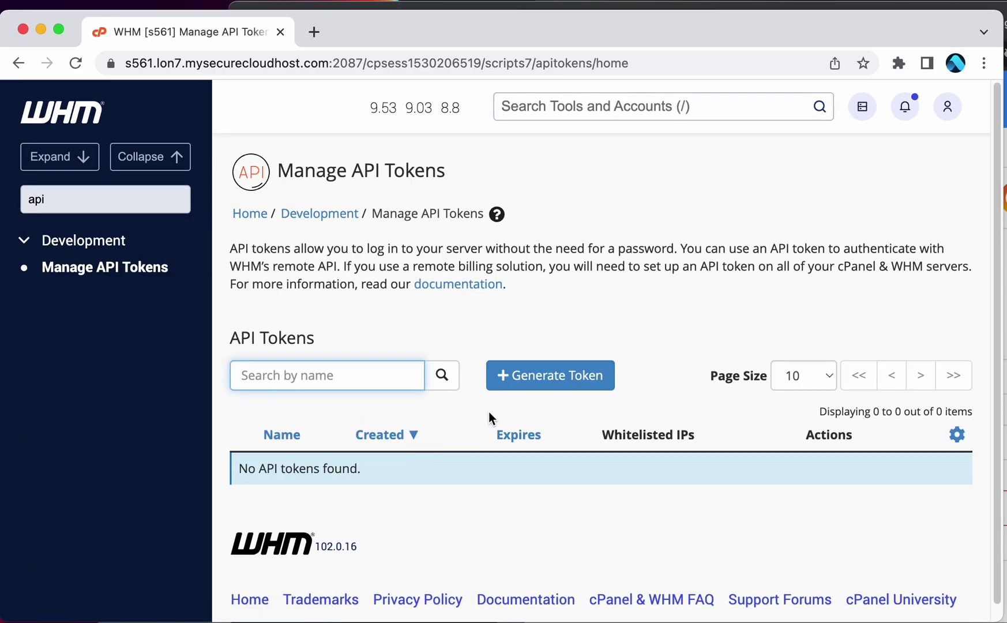
{"action": "left_click", "coordinate": [503, 382]}
{"action": "type", "text": "upmind"}
Save the non-expiring, all-privilege upmind token and copy its token string
{"action": "scroll", "coordinate": [397, 497], "scroll_direction": "down", "scroll_amount": 3}
{"action": "scroll", "coordinate": [390, 499], "scroll_direction": "down", "scroll_amount": 15}
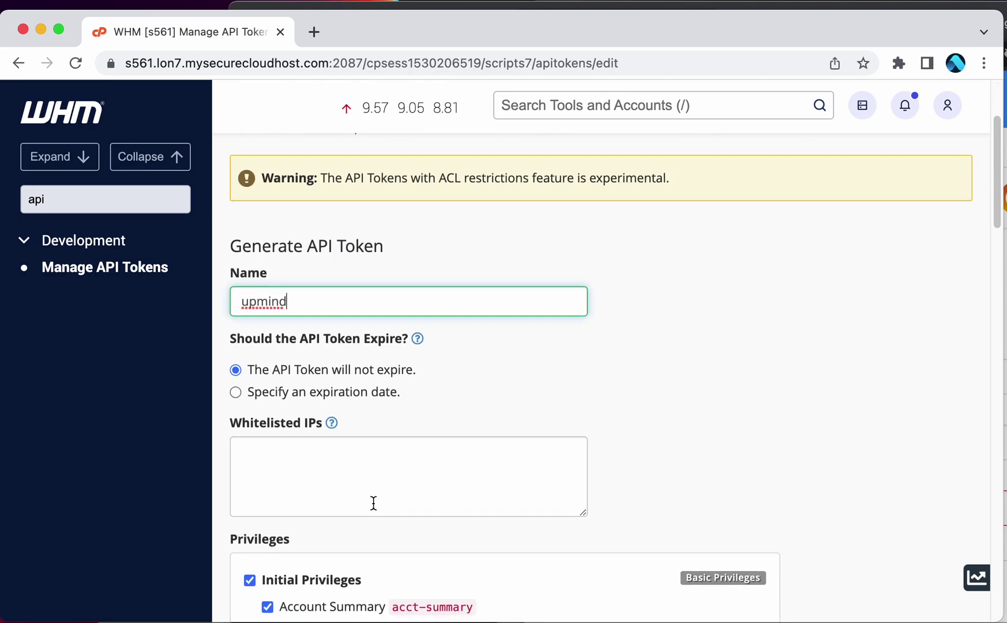
{"action": "scroll", "coordinate": [372, 513], "scroll_direction": "down", "scroll_amount": 15}
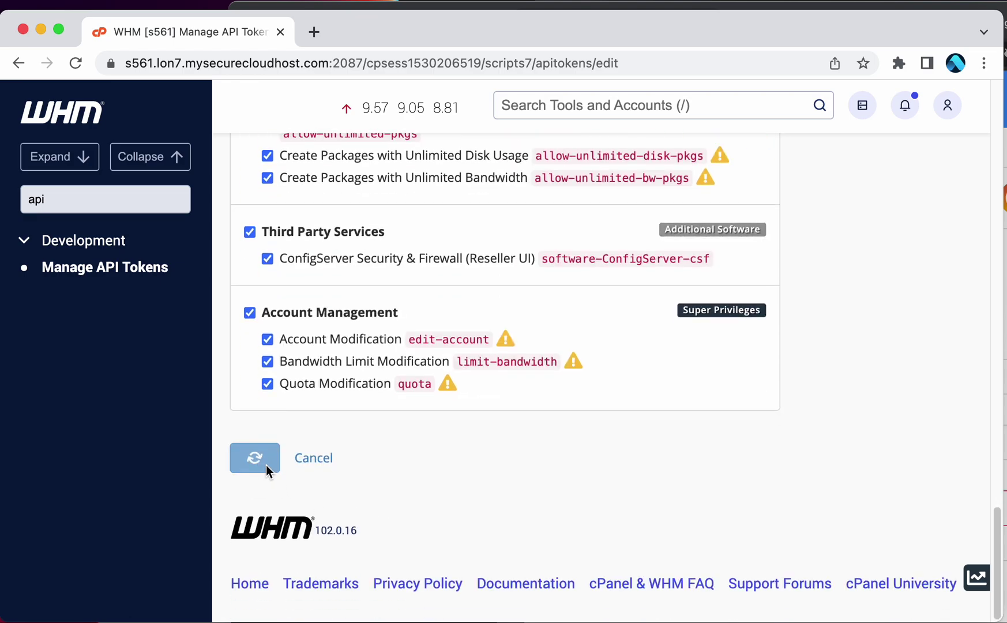
{"action": "left_click", "coordinate": [271, 466]}
{"action": "double_click", "coordinate": [543, 372]}
{"action": "left_click", "coordinate": [374, 438]}
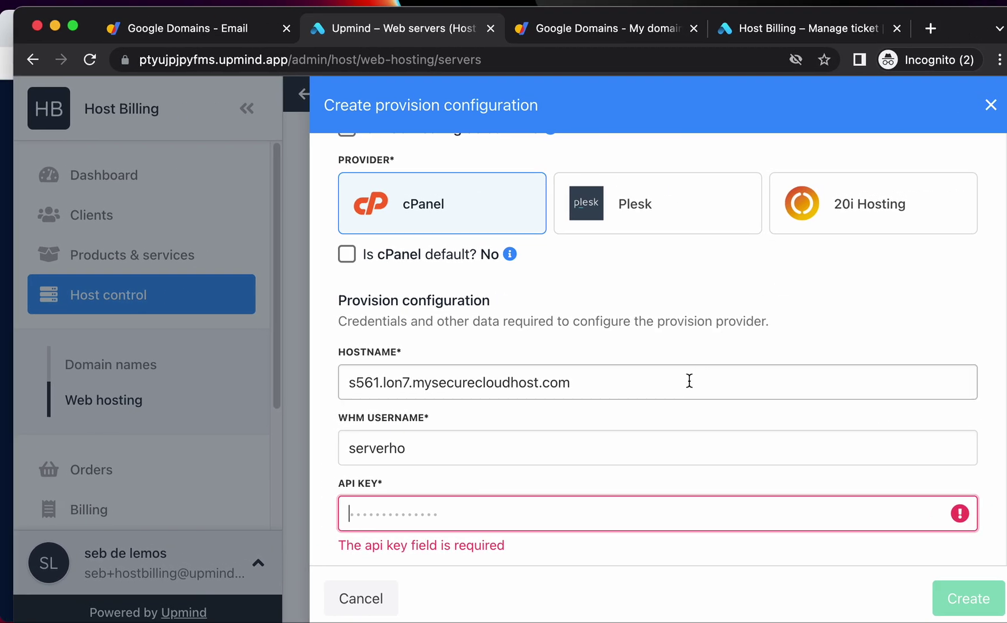
Paste the WHM API token into API Key and set Location to UK
{"action": "key", "text": "super+v"}
{"action": "scroll", "coordinate": [460, 489], "scroll_direction": "down", "scroll_amount": 3}
{"action": "scroll", "coordinate": [461, 489], "scroll_direction": "down", "scroll_amount": 3}
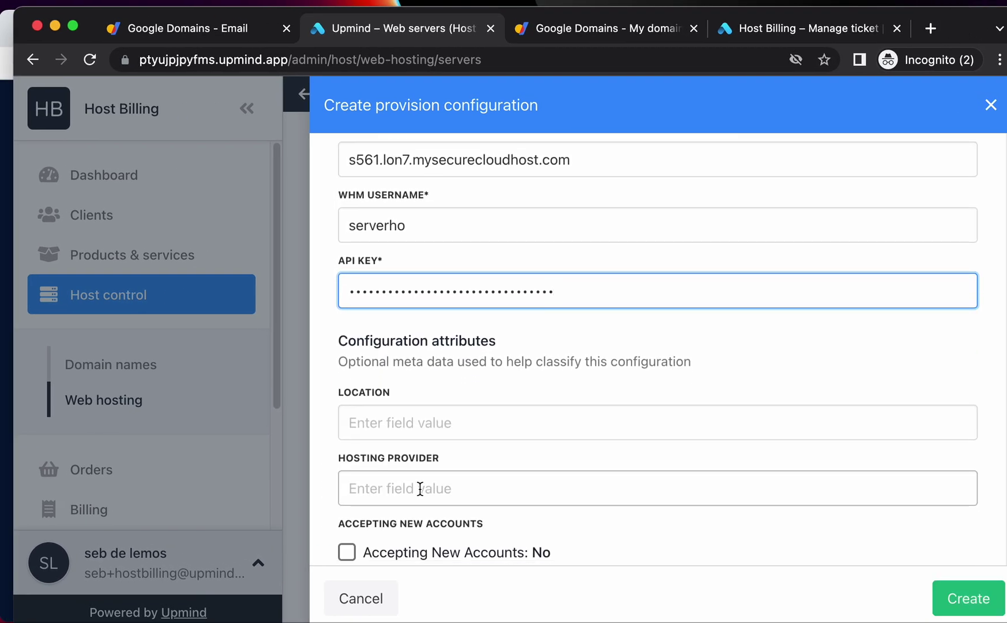
{"action": "left_click", "coordinate": [393, 411]}
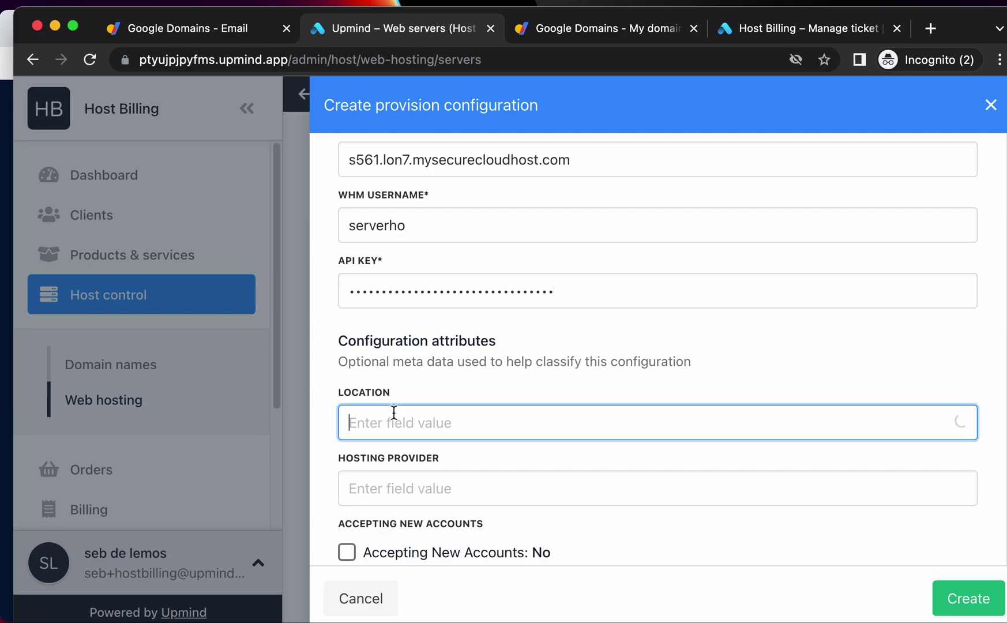
{"action": "type", "text": "UK"}
Set Hosting Provider to Provider1, accept new accounts, and create the web server
{"action": "left_click", "coordinate": [418, 479]}
{"action": "type", "text": "Provider1"}
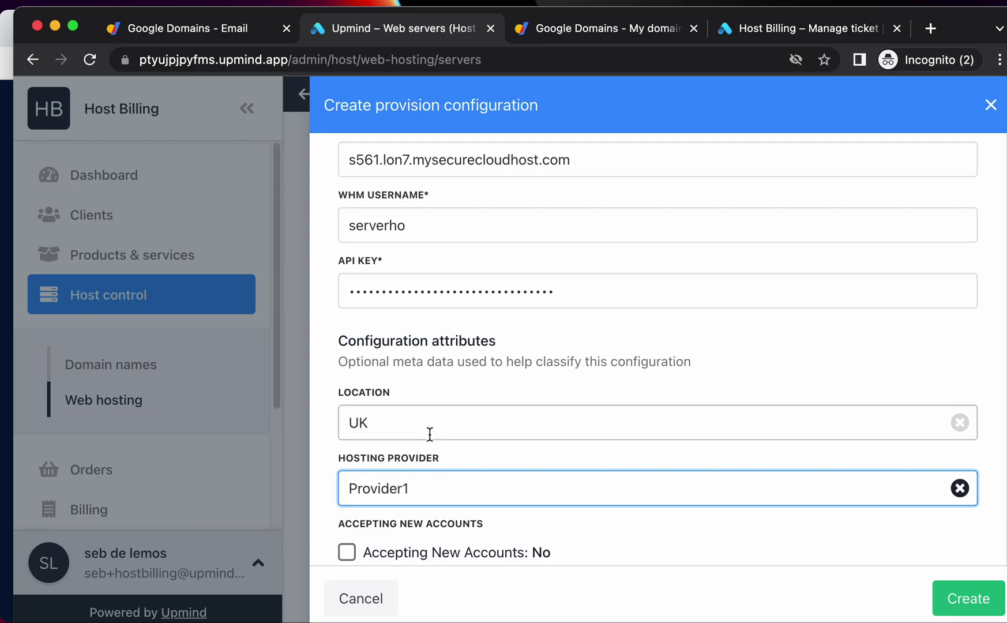
{"action": "scroll", "coordinate": [427, 433], "scroll_direction": "down", "scroll_amount": 1}
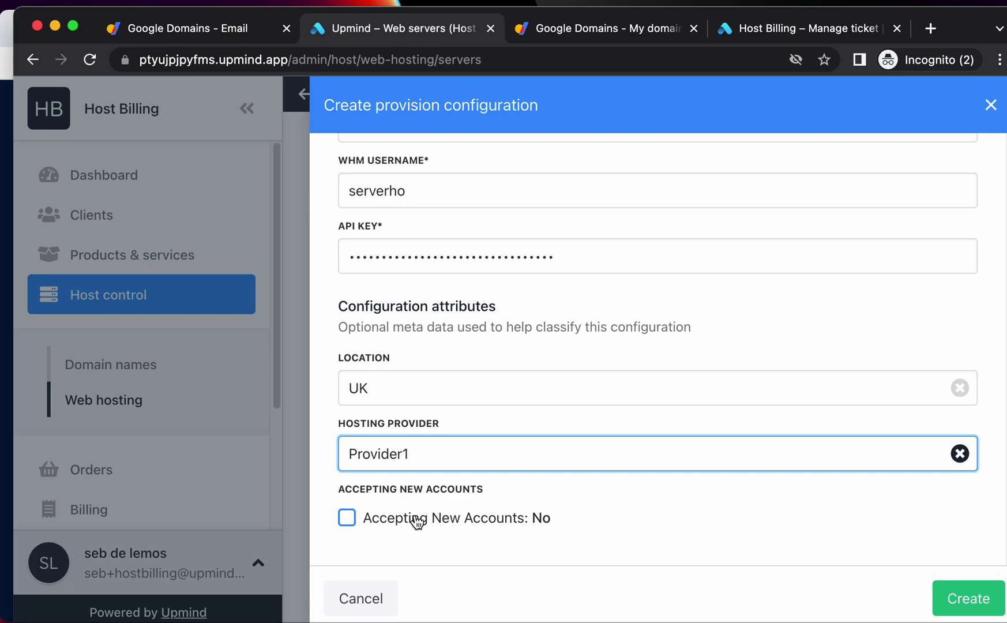
{"action": "left_click", "coordinate": [416, 519]}
{"action": "left_click", "coordinate": [969, 598]}
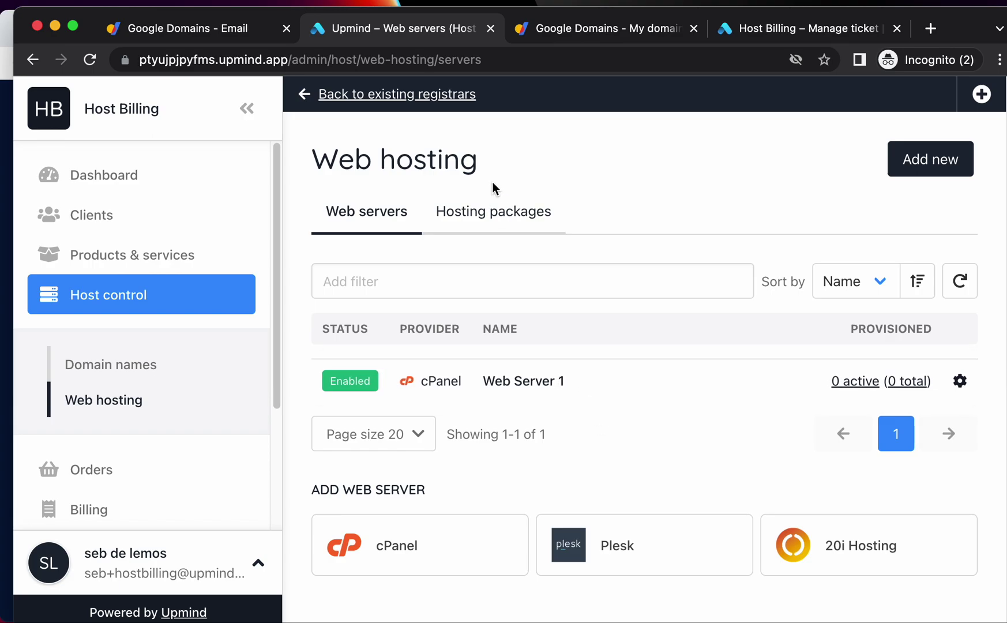
Create a new product category named 'Shared Hosting' for a new hosting package
{"action": "left_click", "coordinate": [494, 211]}
{"action": "left_click", "coordinate": [901, 166]}
{"action": "left_click", "coordinate": [881, 229]}
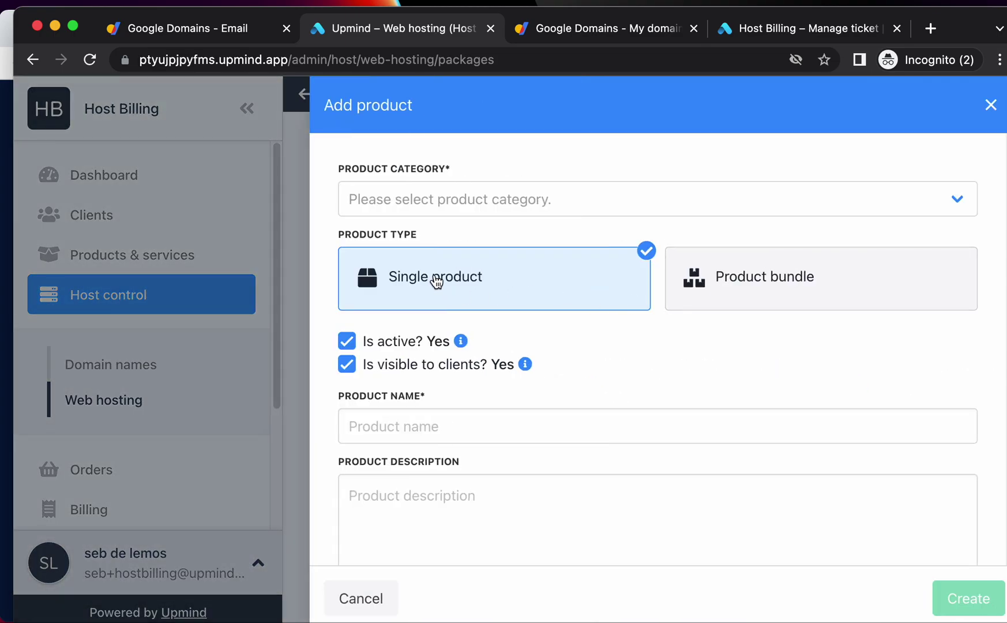
{"action": "left_click", "coordinate": [428, 202]}
{"action": "left_click", "coordinate": [432, 226]}
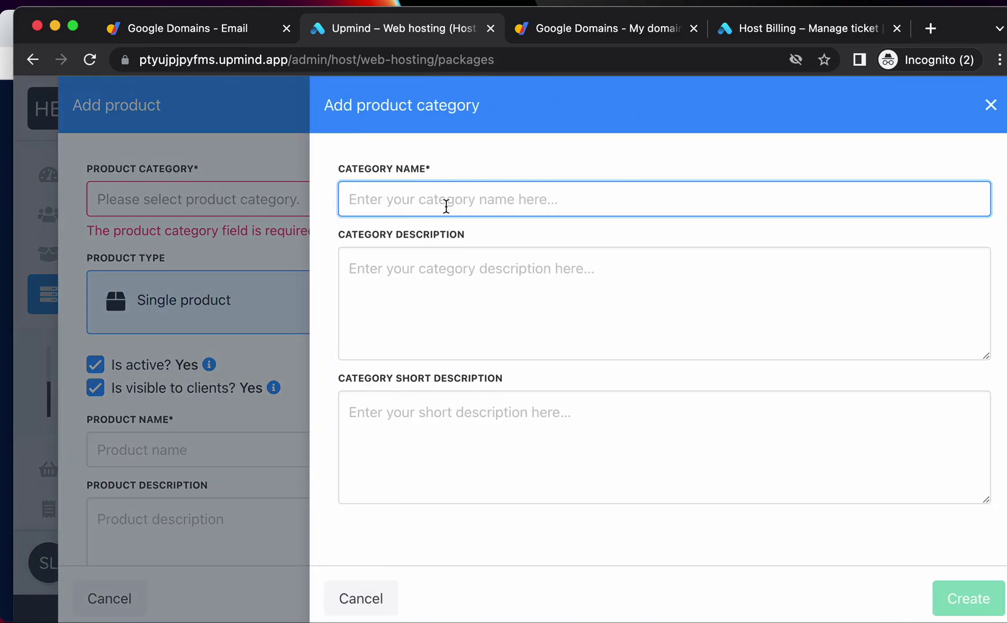
{"action": "type", "text": "Shared "}
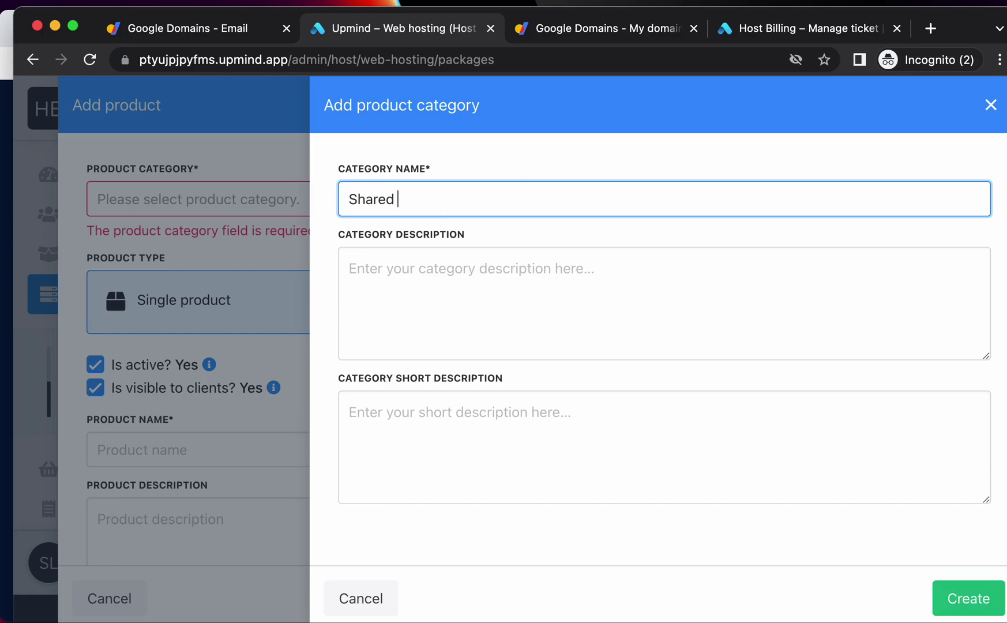
{"action": "type", "text": "Hosting"}
{"action": "left_click", "coordinate": [966, 597]}
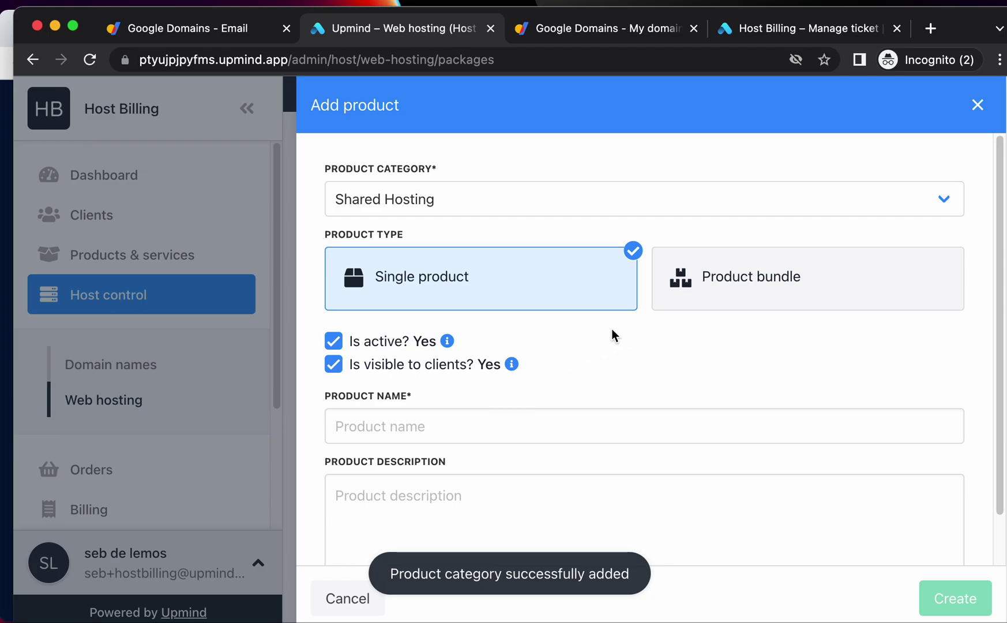
Create the product 'Package 1' in that category
{"action": "left_click", "coordinate": [432, 418]}
{"action": "type", "text": "Pacak"}
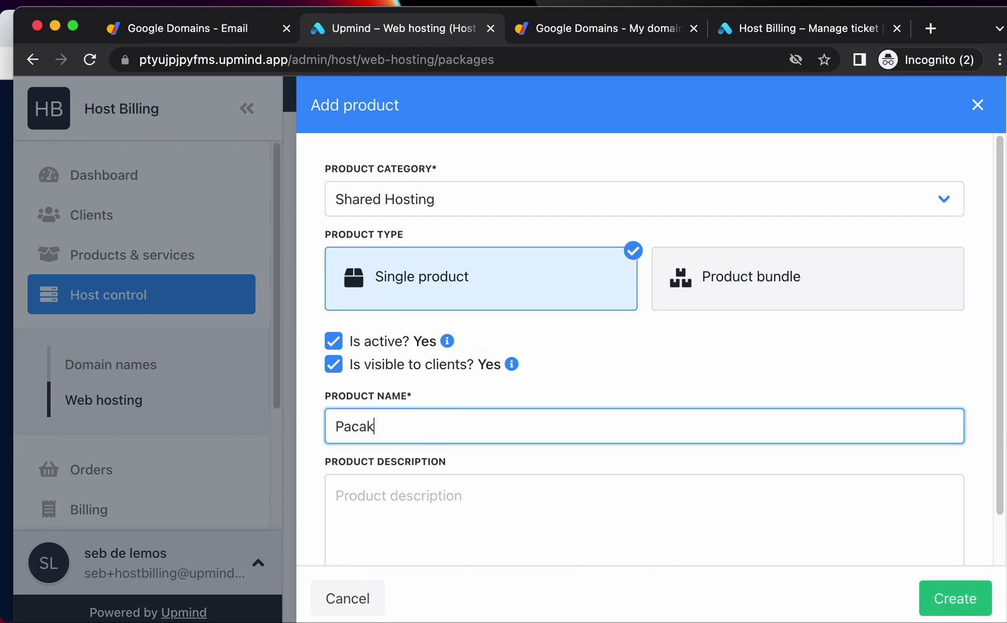
{"action": "key", "text": "BackSpace"}
{"action": "key", "text": "BackSpace"}
{"action": "type", "text": "kage 1"}
{"action": "scroll", "coordinate": [437, 490], "scroll_direction": "down", "scroll_amount": 2}
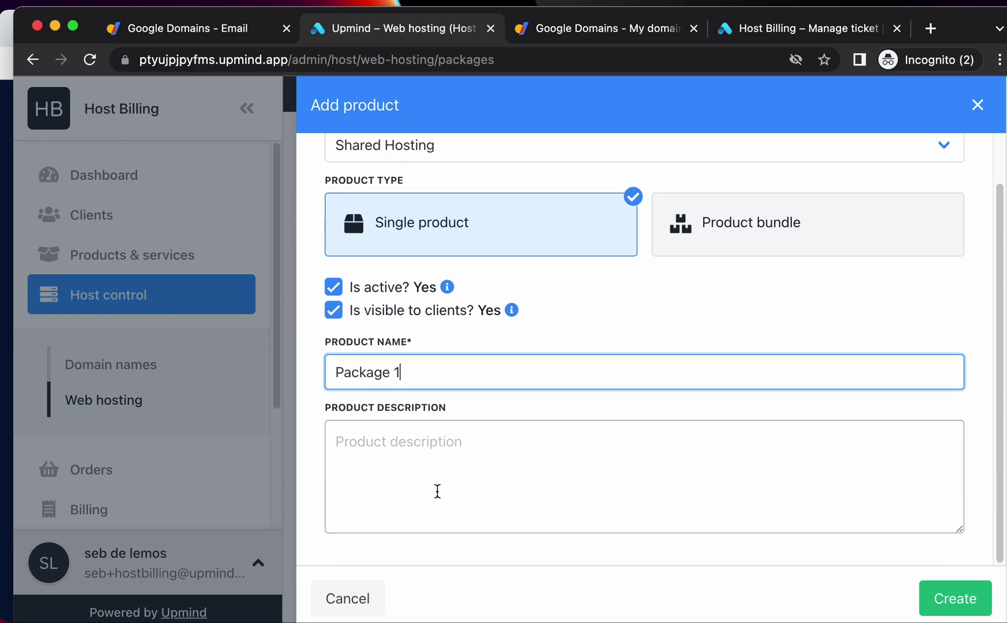
{"action": "left_click", "coordinate": [918, 594]}
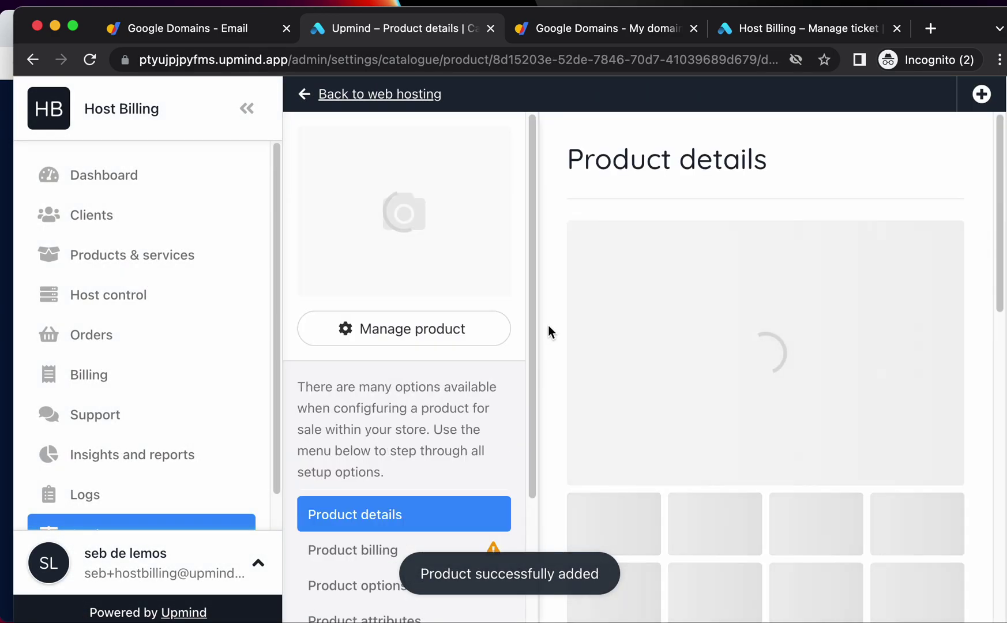
Add a Monthly billing term to Package 1 priced at 5 USD
{"action": "scroll", "coordinate": [411, 497], "scroll_direction": "down", "scroll_amount": 3}
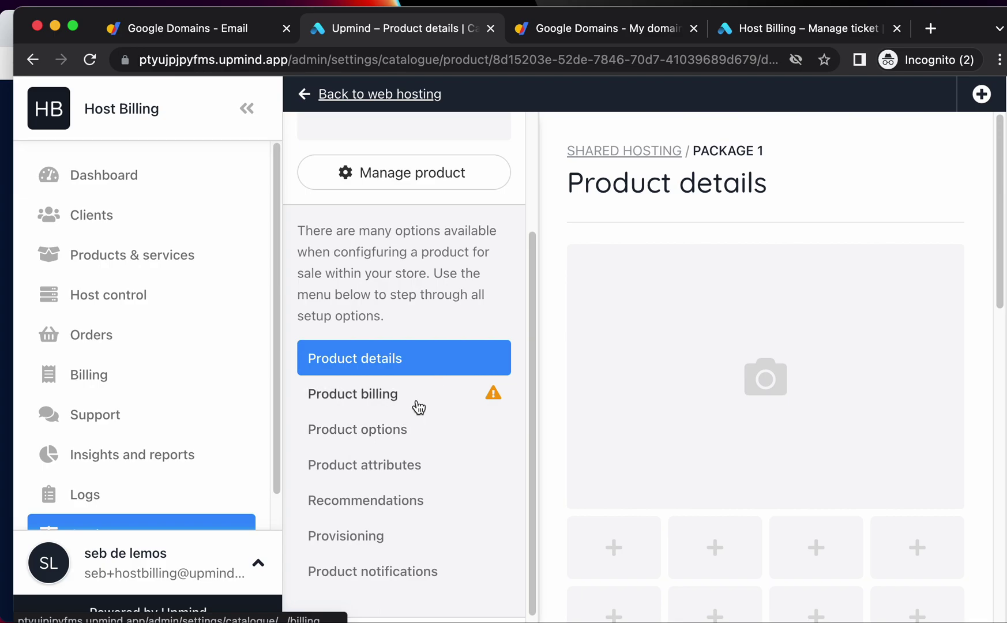
{"action": "left_click", "coordinate": [416, 404]}
{"action": "scroll", "coordinate": [664, 424], "scroll_direction": "down", "scroll_amount": 3}
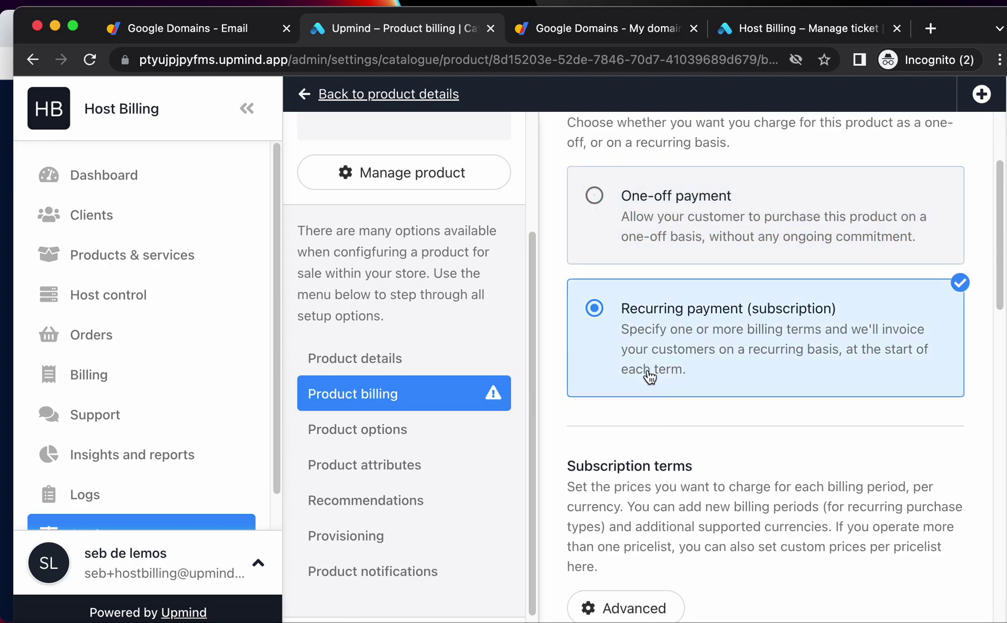
{"action": "scroll", "coordinate": [650, 382], "scroll_direction": "down", "scroll_amount": 6}
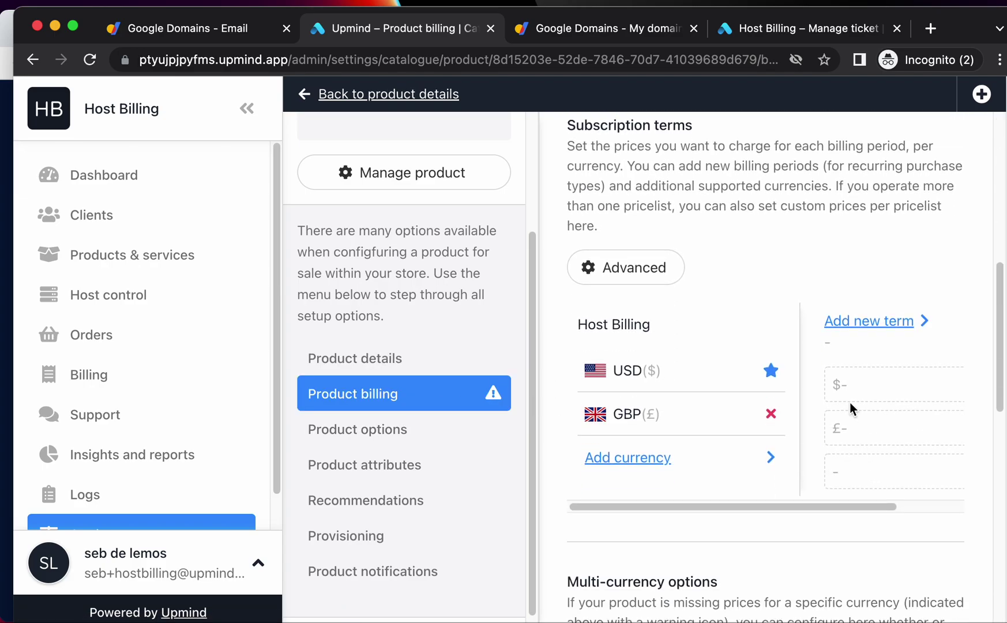
{"action": "left_click", "coordinate": [871, 323]}
{"action": "left_click", "coordinate": [871, 326]}
{"action": "left_click", "coordinate": [871, 326]}
{"action": "left_click", "coordinate": [847, 386]}
{"action": "left_click", "coordinate": [847, 384]}
{"action": "type", "text": "5"}
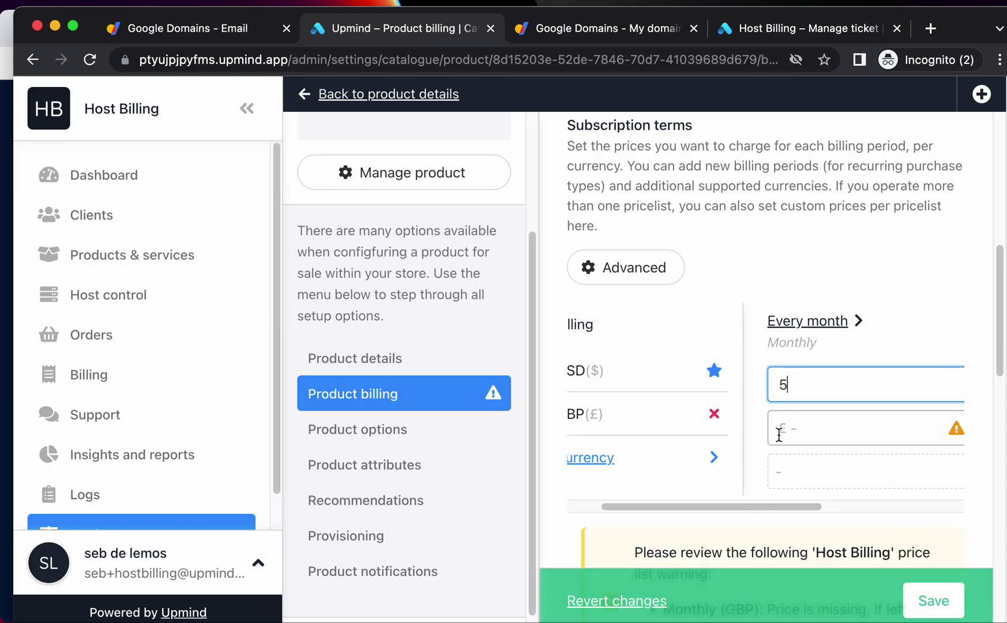
Save Package 1's billing settings with the $5 monthly price
{"action": "scroll", "coordinate": [764, 438], "scroll_direction": "down", "scroll_amount": 3}
{"action": "left_click_drag", "start_coordinate": [747, 370], "coordinate": [686, 364]}
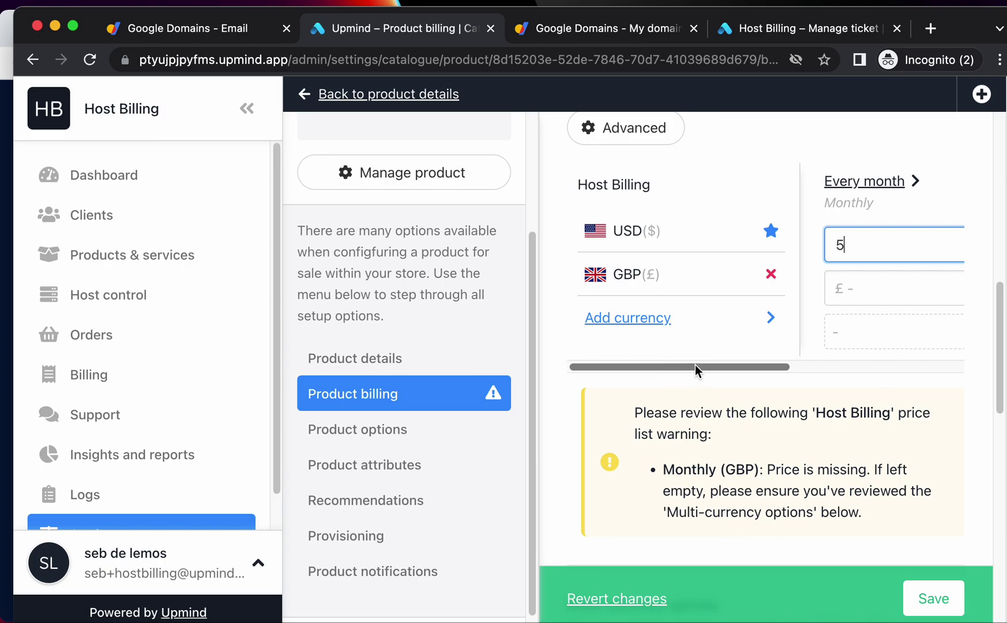
{"action": "scroll", "coordinate": [750, 398], "scroll_direction": "down", "scroll_amount": 4}
{"action": "scroll", "coordinate": [790, 432], "scroll_direction": "down", "scroll_amount": 8}
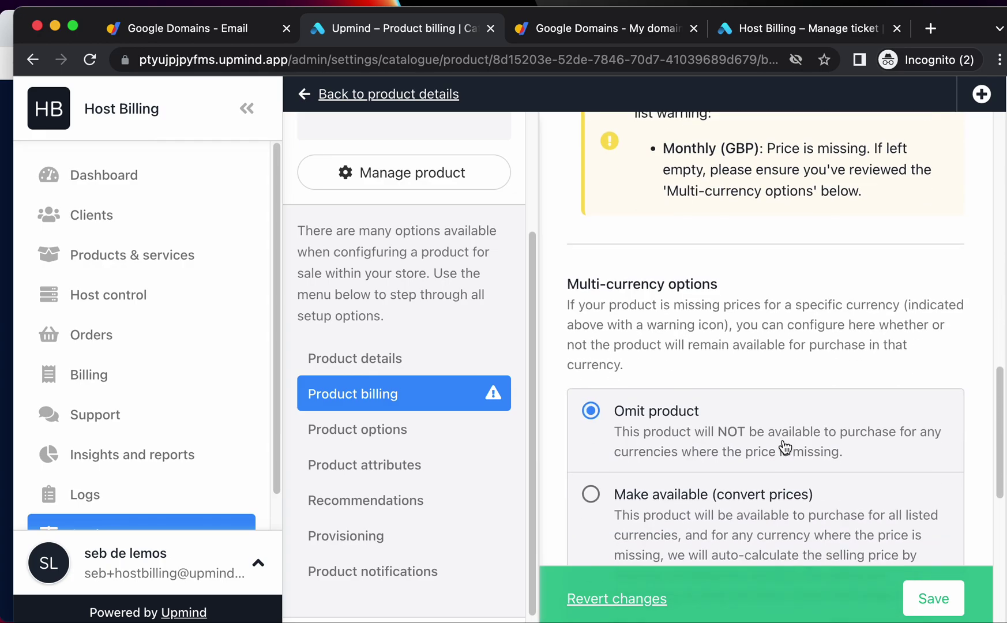
{"action": "scroll", "coordinate": [652, 417], "scroll_direction": "up", "scroll_amount": 8}
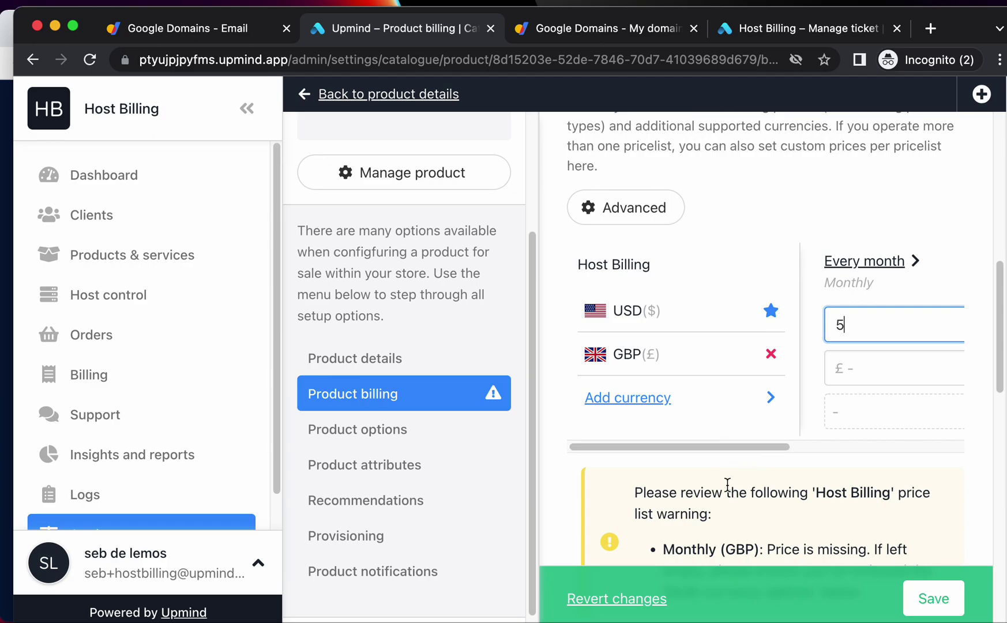
{"action": "scroll", "coordinate": [731, 484], "scroll_direction": "down", "scroll_amount": 5}
{"action": "scroll", "coordinate": [731, 490], "scroll_direction": "down", "scroll_amount": 10}
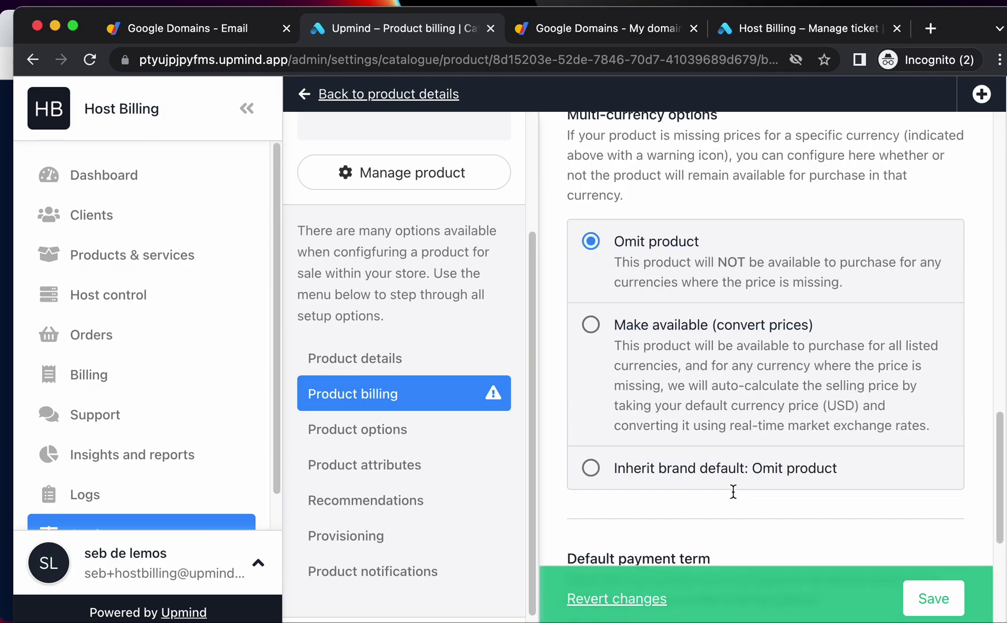
{"action": "scroll", "coordinate": [784, 524], "scroll_direction": "down", "scroll_amount": 1}
{"action": "left_click", "coordinate": [914, 597]}
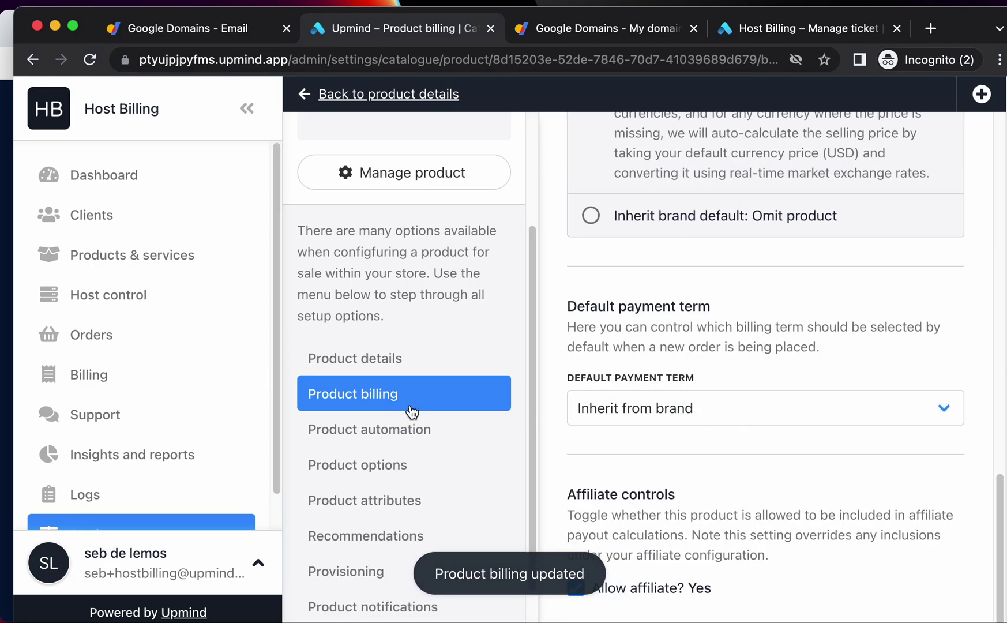
{"action": "scroll", "coordinate": [411, 411], "scroll_direction": "down", "scroll_amount": 2}
Keep the Web Hosting blueprint and restrict provisioning to the cPanel provider
{"action": "left_click", "coordinate": [406, 517]}
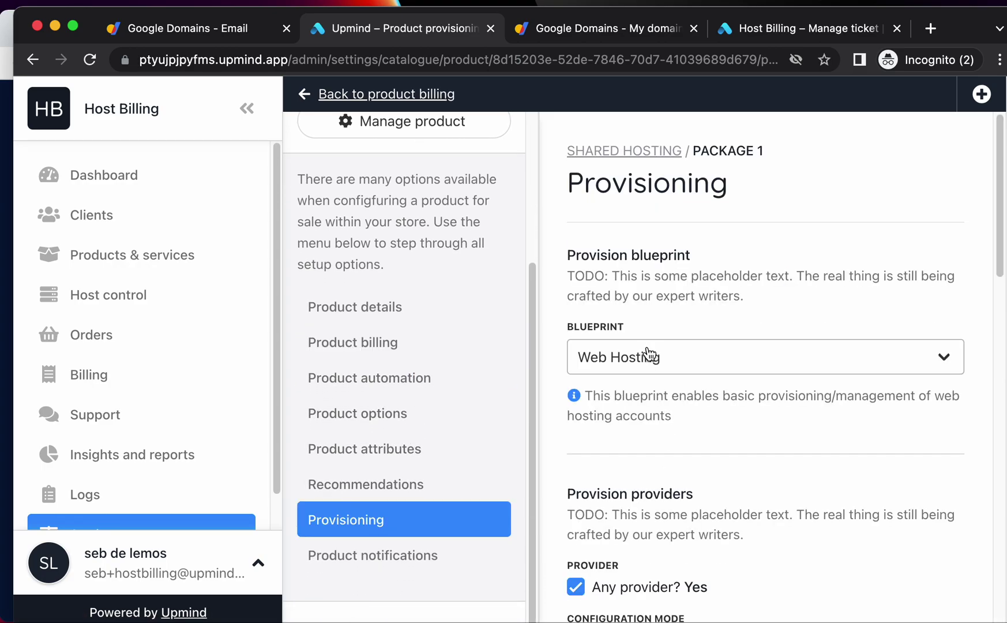
{"action": "left_click", "coordinate": [648, 353]}
{"action": "left_click", "coordinate": [649, 356]}
{"action": "scroll", "coordinate": [649, 415], "scroll_direction": "down", "scroll_amount": 5}
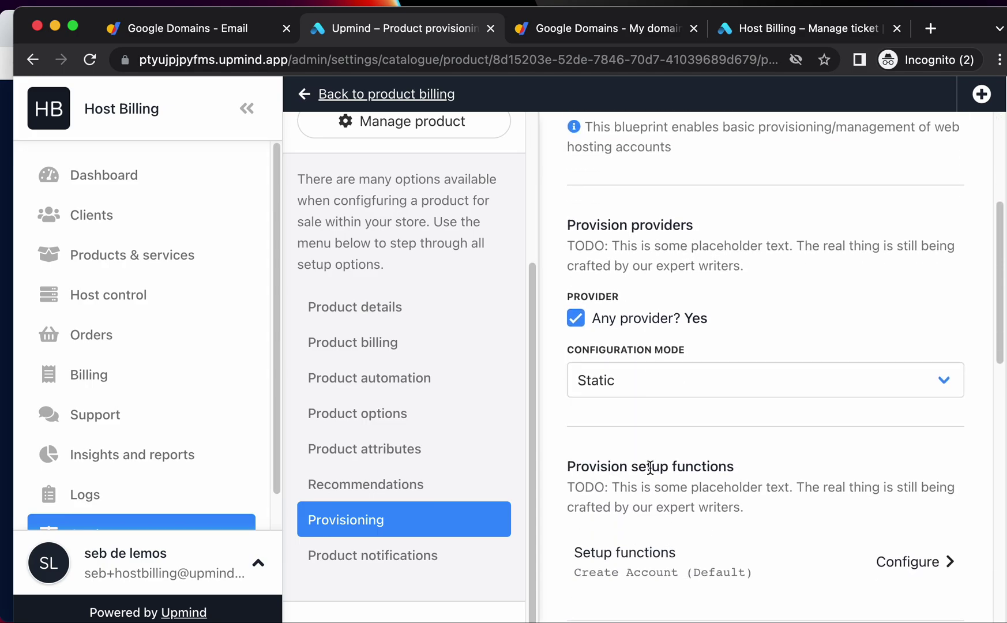
{"action": "left_click", "coordinate": [659, 323]}
{"action": "left_click", "coordinate": [670, 354]}
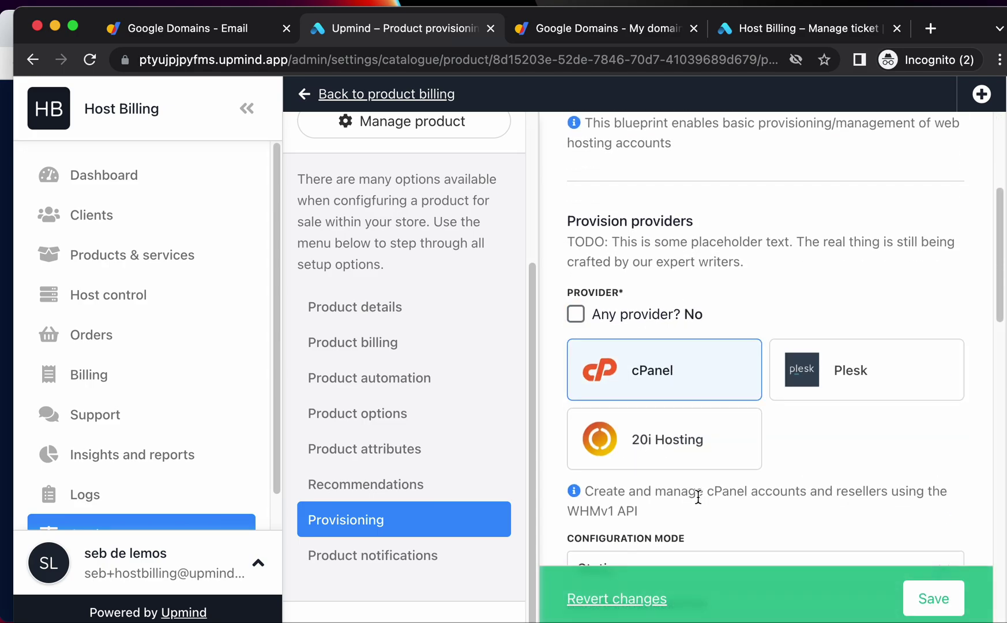
{"action": "scroll", "coordinate": [666, 461], "scroll_direction": "down", "scroll_amount": 2}
Keep Static configuration mode and select Web Server 1 as the provider configuration
{"action": "left_click", "coordinate": [666, 462]}
{"action": "left_click", "coordinate": [692, 463]}
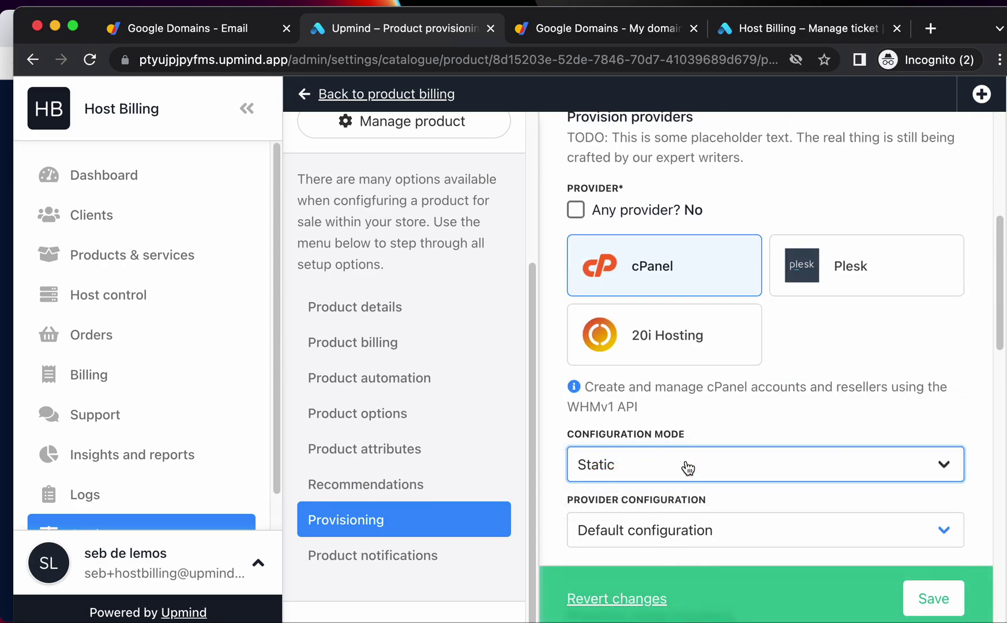
{"action": "left_click", "coordinate": [685, 510]}
{"action": "left_click", "coordinate": [679, 554]}
{"action": "scroll", "coordinate": [714, 413], "scroll_direction": "down", "scroll_amount": 2}
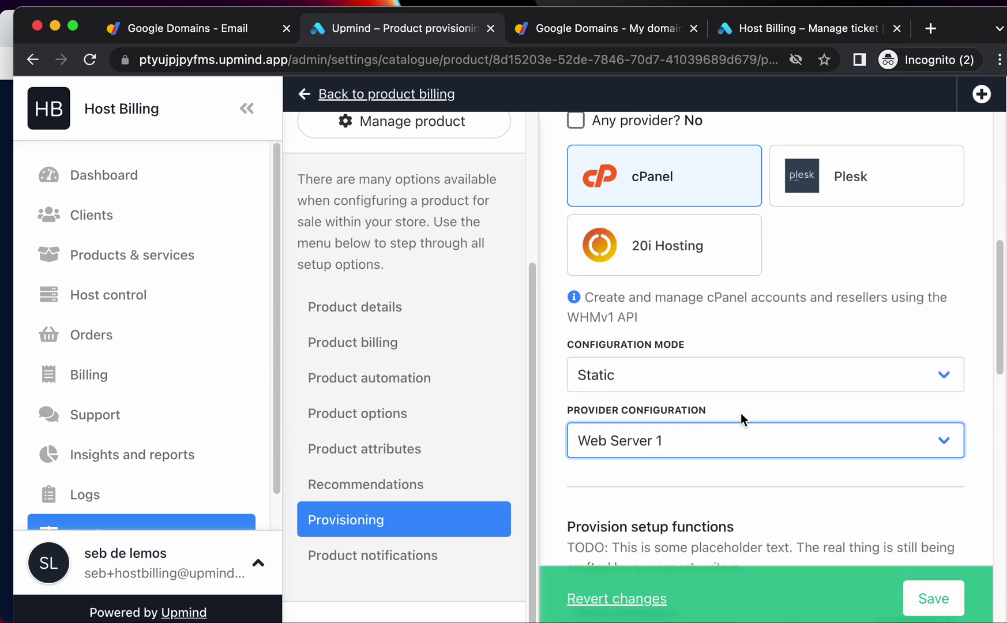
{"action": "left_click", "coordinate": [666, 356]}
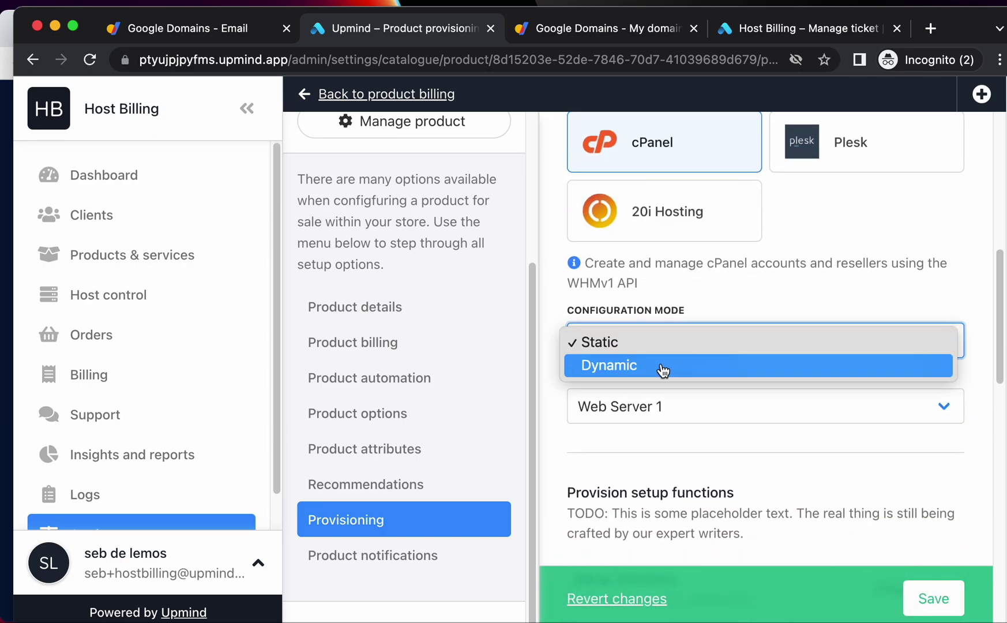
{"action": "left_click", "coordinate": [657, 331]}
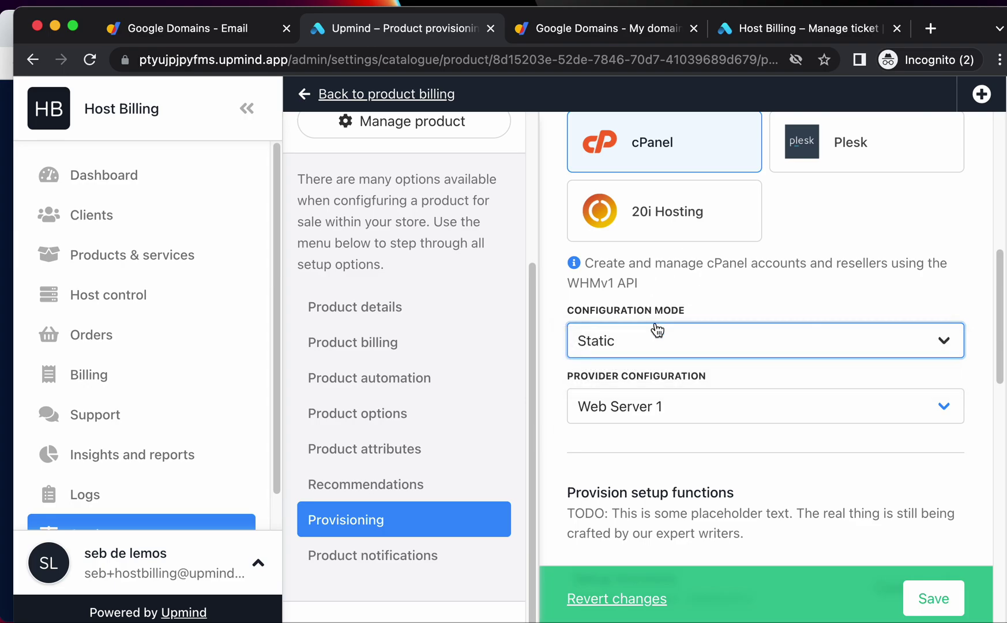
{"action": "scroll", "coordinate": [659, 440], "scroll_direction": "down", "scroll_amount": 4}
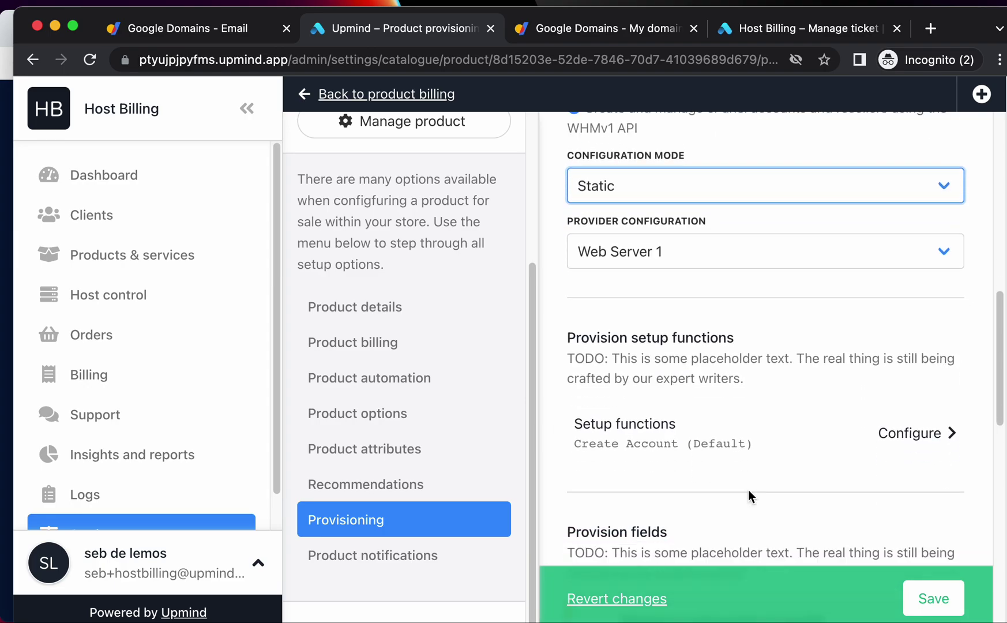
{"action": "scroll", "coordinate": [792, 523], "scroll_direction": "down", "scroll_amount": 2}
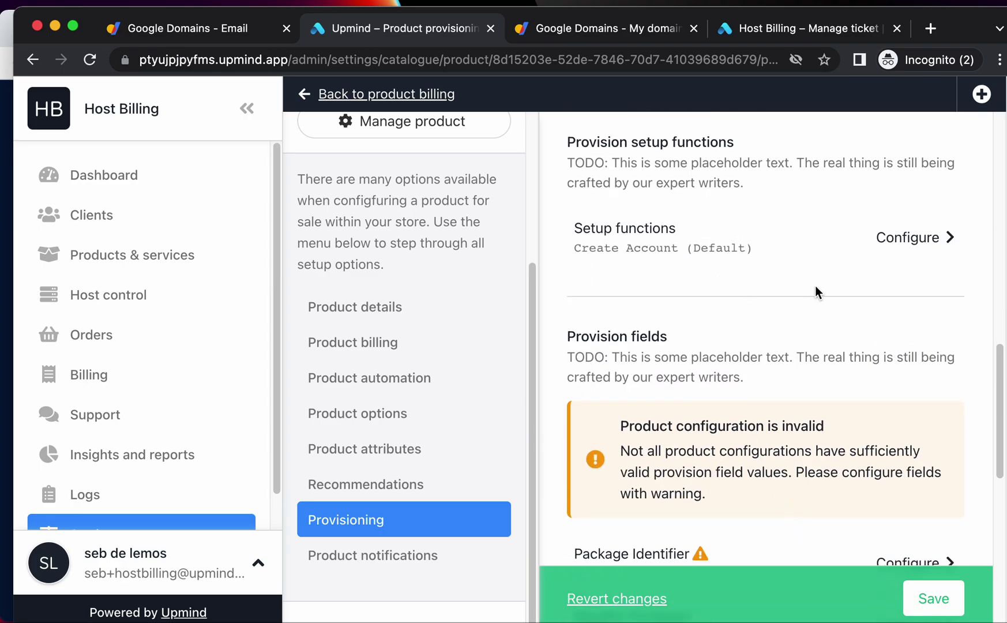
{"action": "left_click", "coordinate": [899, 241]}
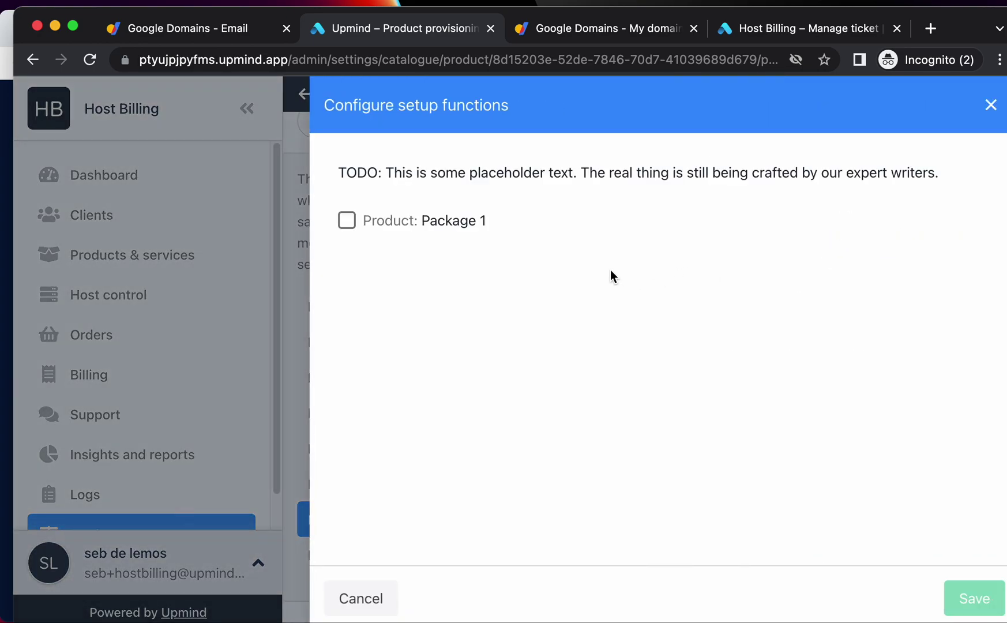
{"action": "left_click", "coordinate": [990, 104]}
{"action": "scroll", "coordinate": [798, 446], "scroll_direction": "down", "scroll_amount": 3}
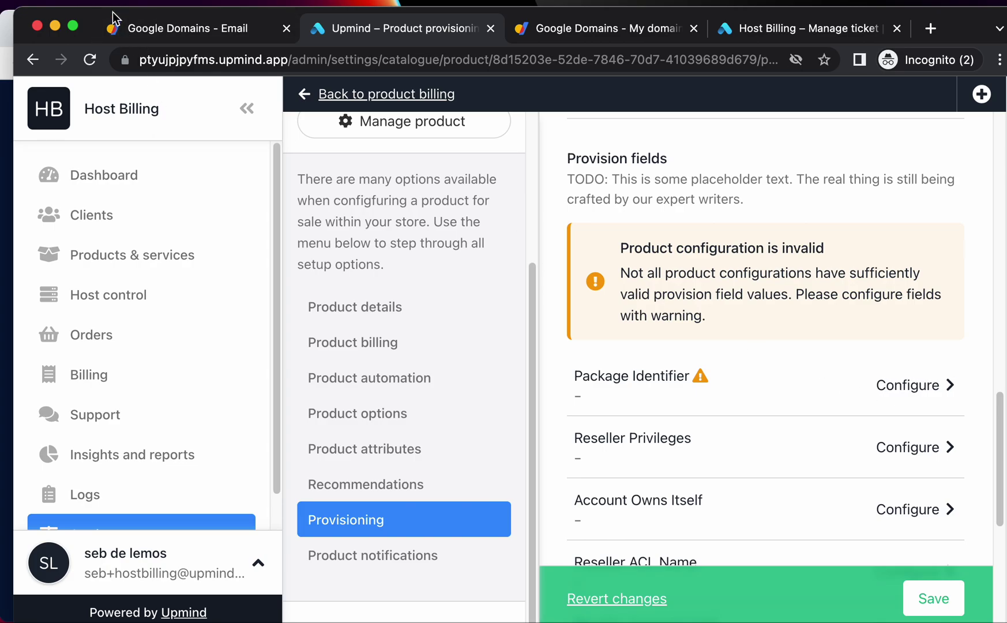
In WHM, search 'pack' and open the Add a Package page
{"action": "left_click_drag", "start_coordinate": [113, 17], "coordinate": [142, 18]}
{"action": "left_click", "coordinate": [11, 333]}
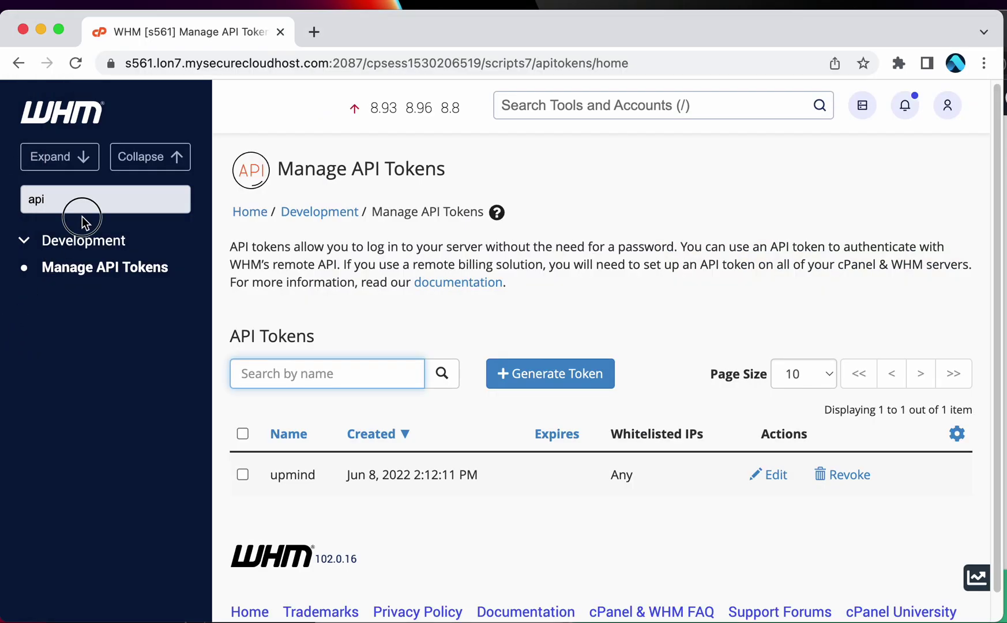
{"action": "left_click", "coordinate": [84, 206]}
{"action": "type", "text": "pack"}
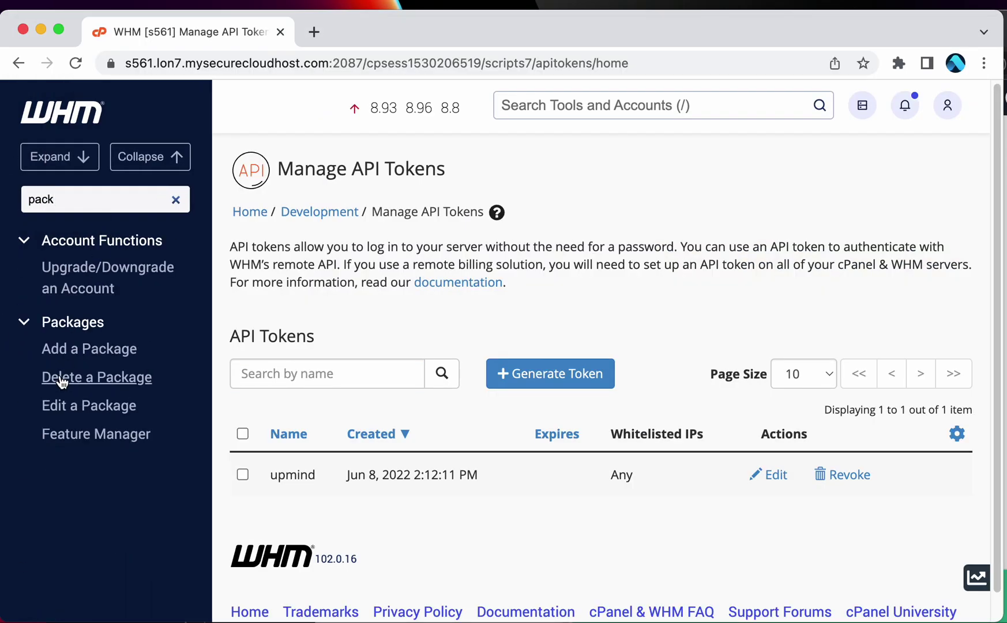
{"action": "left_click", "coordinate": [85, 357]}
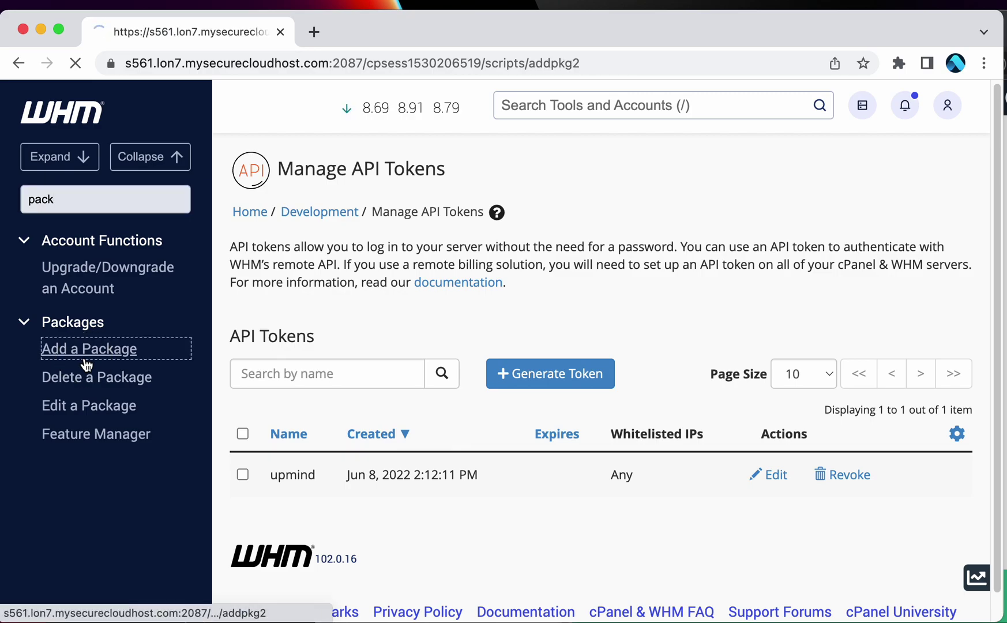
Add package 'packageone' with a 500 MB disk quota and 50000 MB monthly bandwidth
{"action": "left_click", "coordinate": [484, 376]}
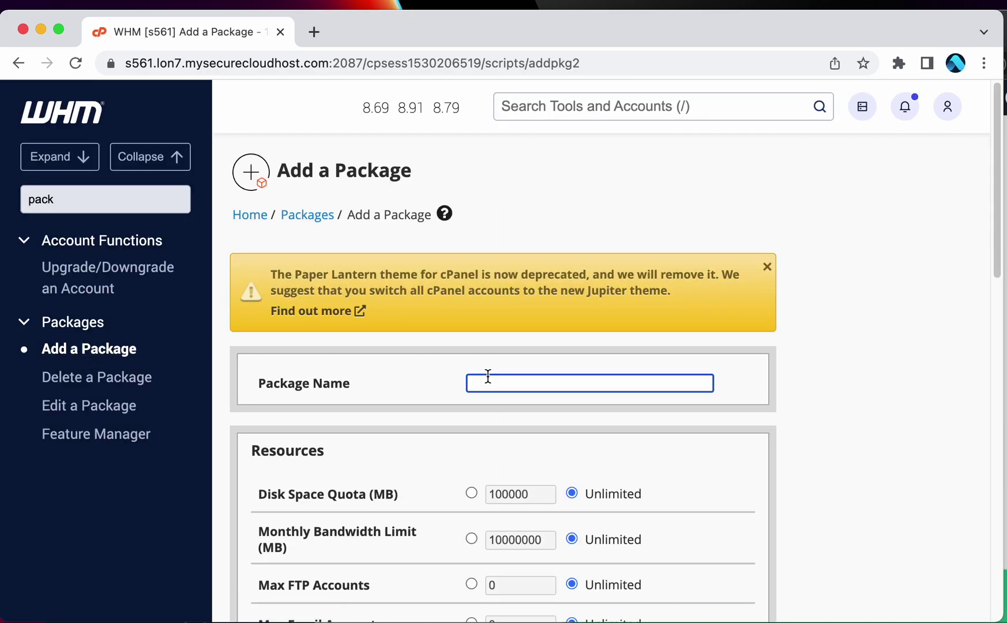
{"action": "type", "text": "packageone"}
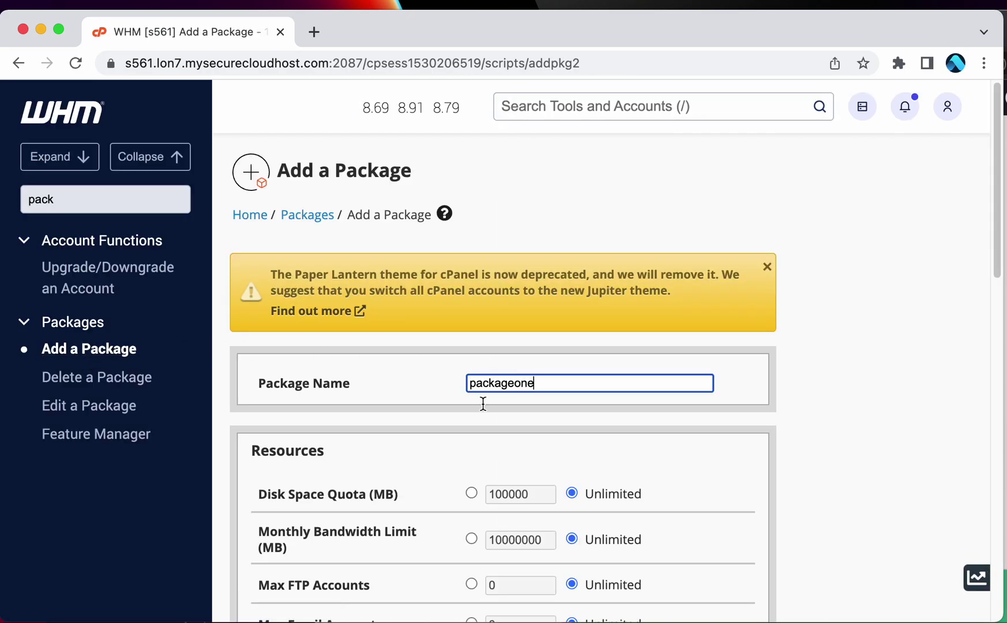
{"action": "scroll", "coordinate": [490, 473], "scroll_direction": "down", "scroll_amount": 3}
{"action": "left_click", "coordinate": [498, 380]}
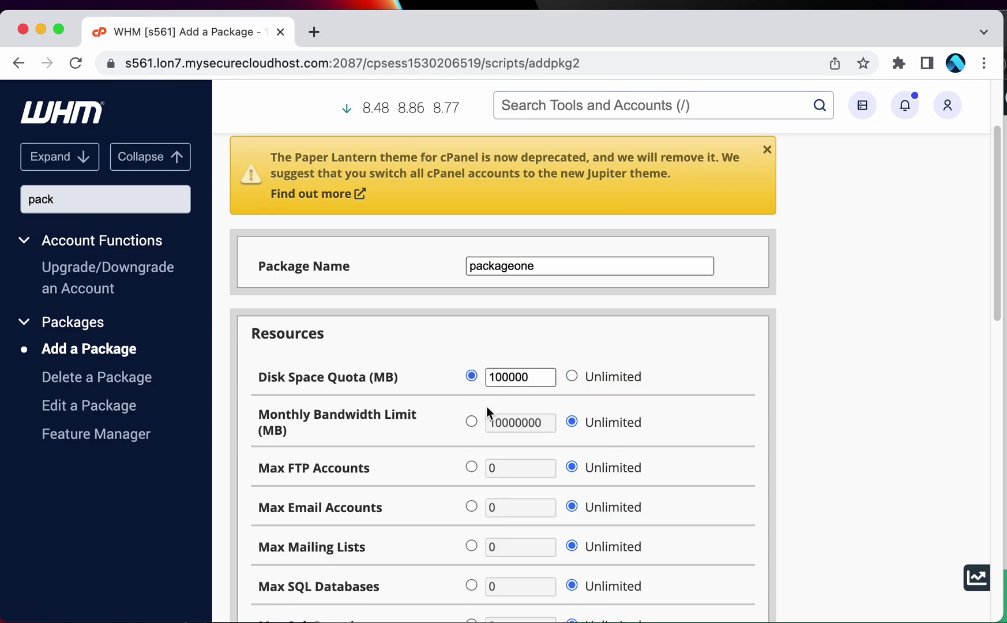
{"action": "double_click", "coordinate": [499, 378]}
{"action": "left_click", "coordinate": [472, 421]}
{"action": "double_click", "coordinate": [500, 423]}
{"action": "type", "text": "5"}
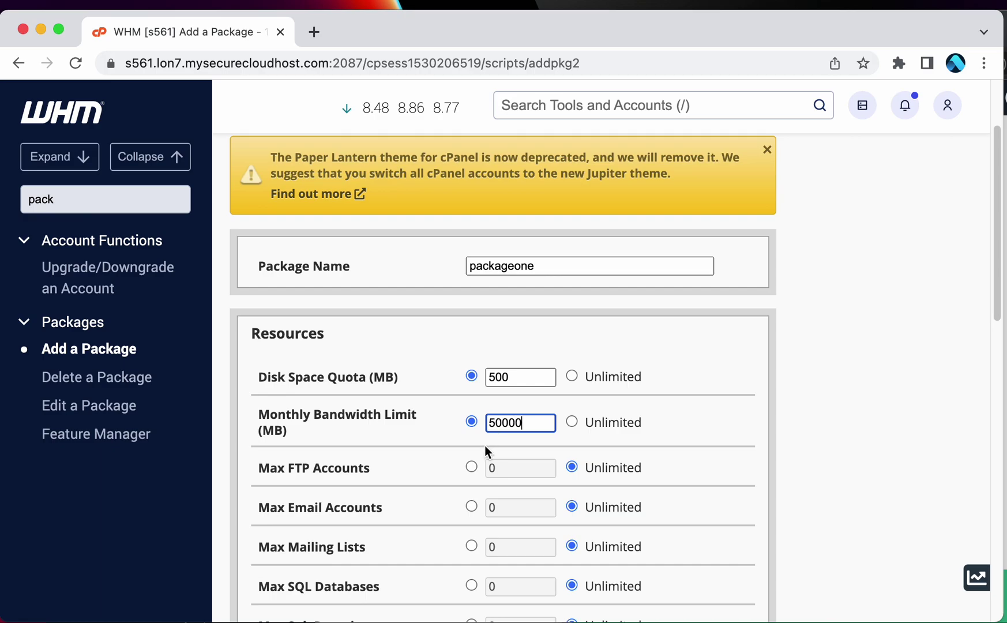
{"action": "scroll", "coordinate": [463, 470], "scroll_direction": "down", "scroll_amount": 15}
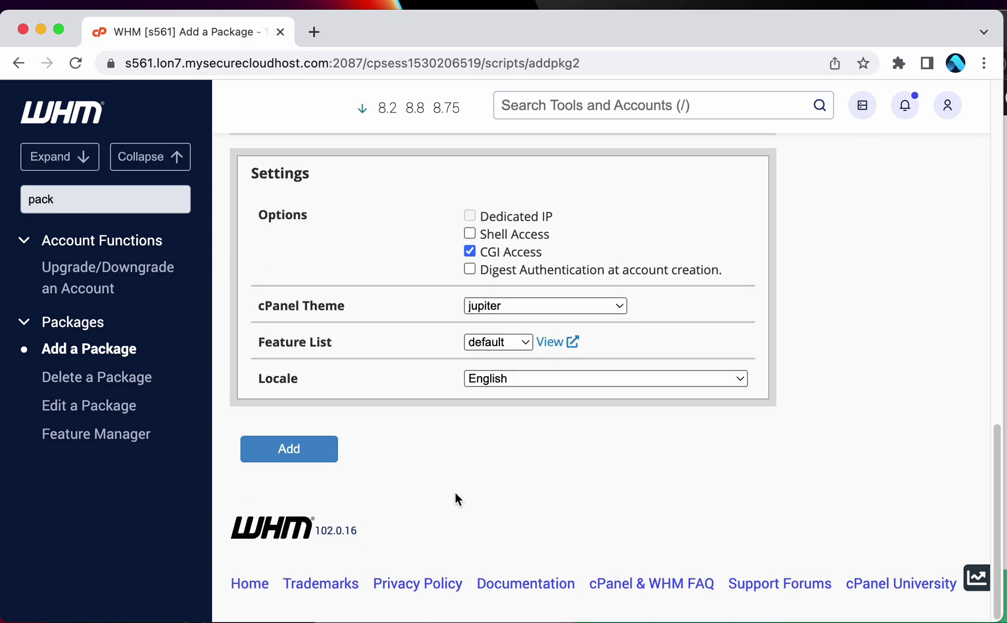
{"action": "left_click", "coordinate": [316, 455]}
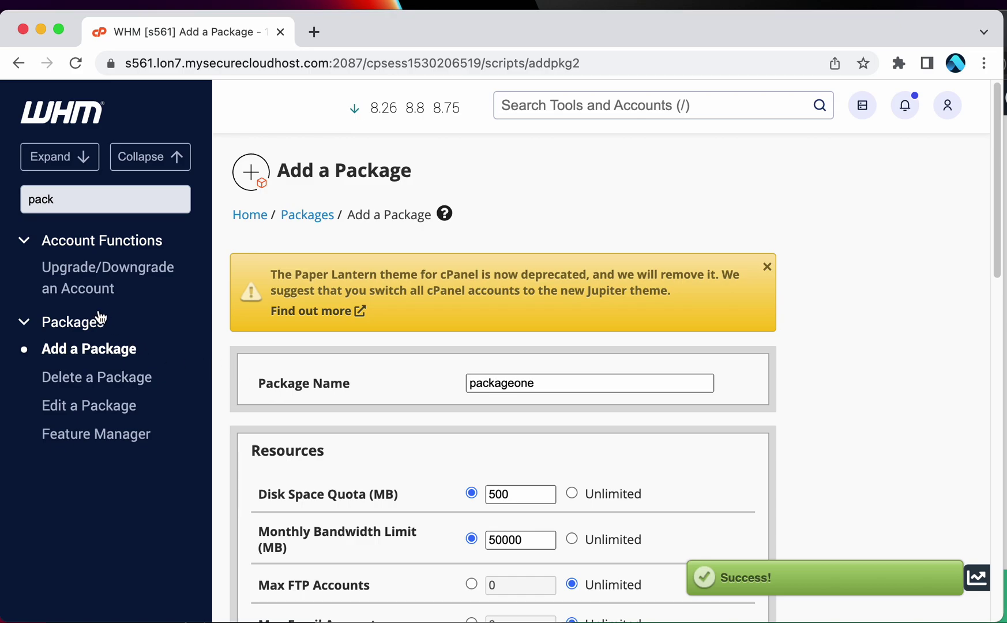
Open Edit a Package and select serverho_packageone in the Package list
{"action": "left_click", "coordinate": [90, 408]}
{"action": "left_click", "coordinate": [313, 315]}
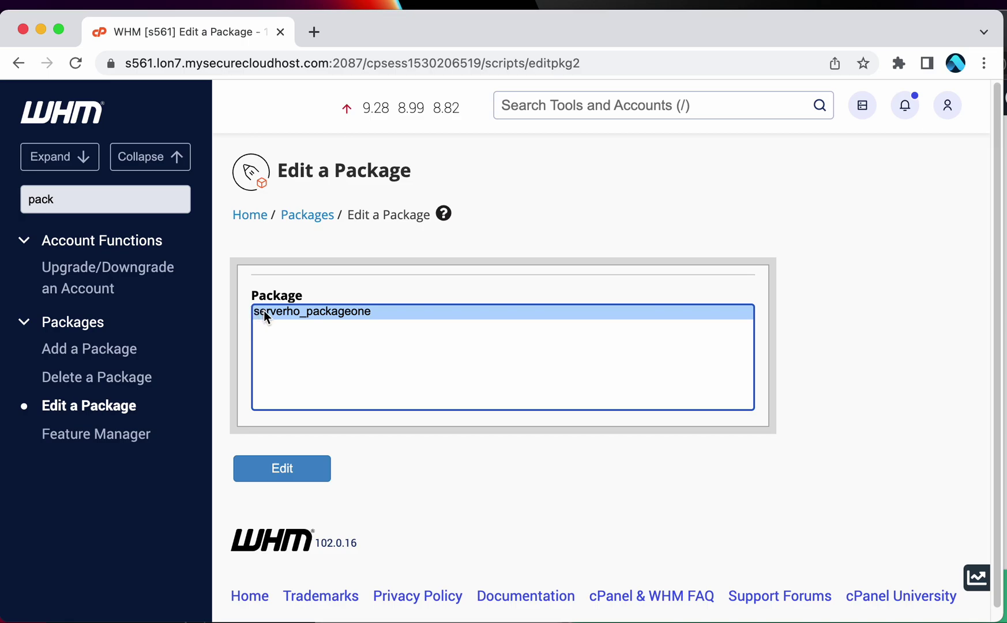
In Upmind, enable a Package Identifier value for Package 1 and start entering serverho_packageone
{"action": "left_click_drag", "start_coordinate": [621, 22], "coordinate": [609, 42]}
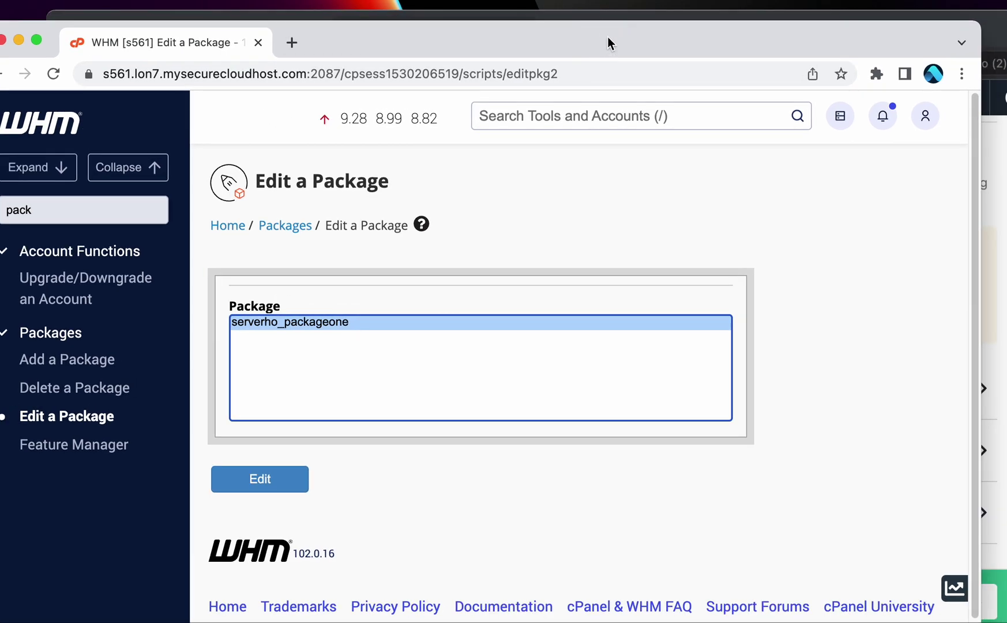
{"action": "left_click", "coordinate": [988, 25]}
{"action": "left_click", "coordinate": [966, 391]}
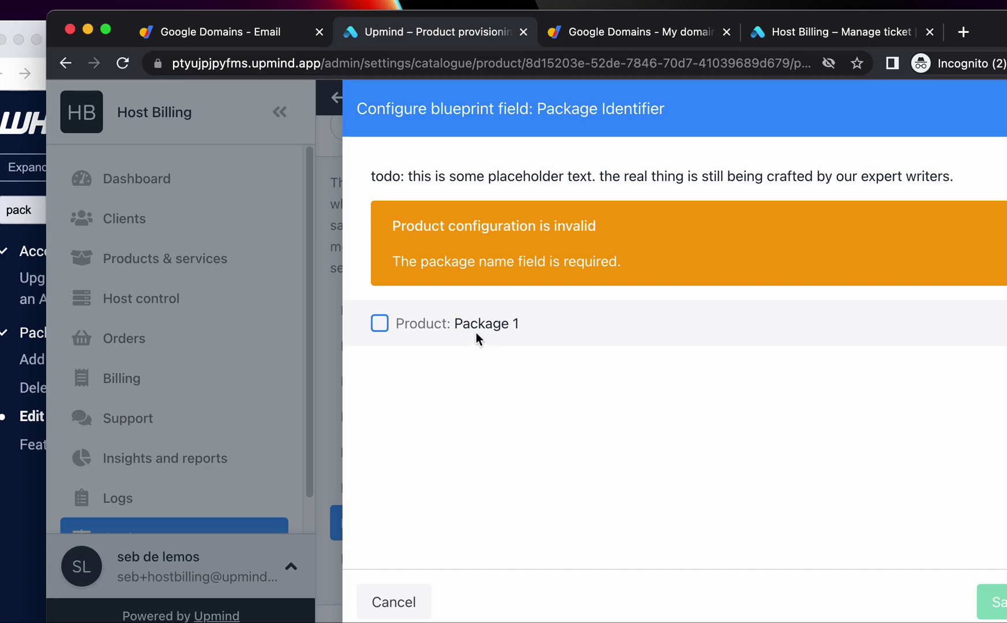
{"action": "left_click", "coordinate": [495, 341]}
{"action": "left_click", "coordinate": [496, 366]}
{"action": "type", "text": "serverho_packageone"}
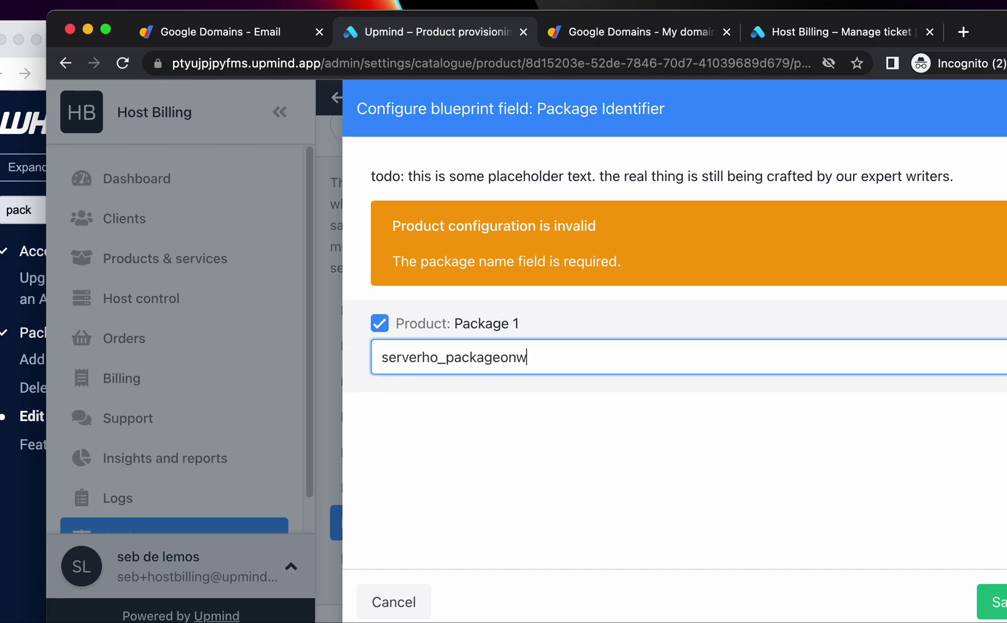
Check the exact package name in WHM, then save serverho_packageone and the product's provisioning settings
{"action": "left_click", "coordinate": [23, 497]}
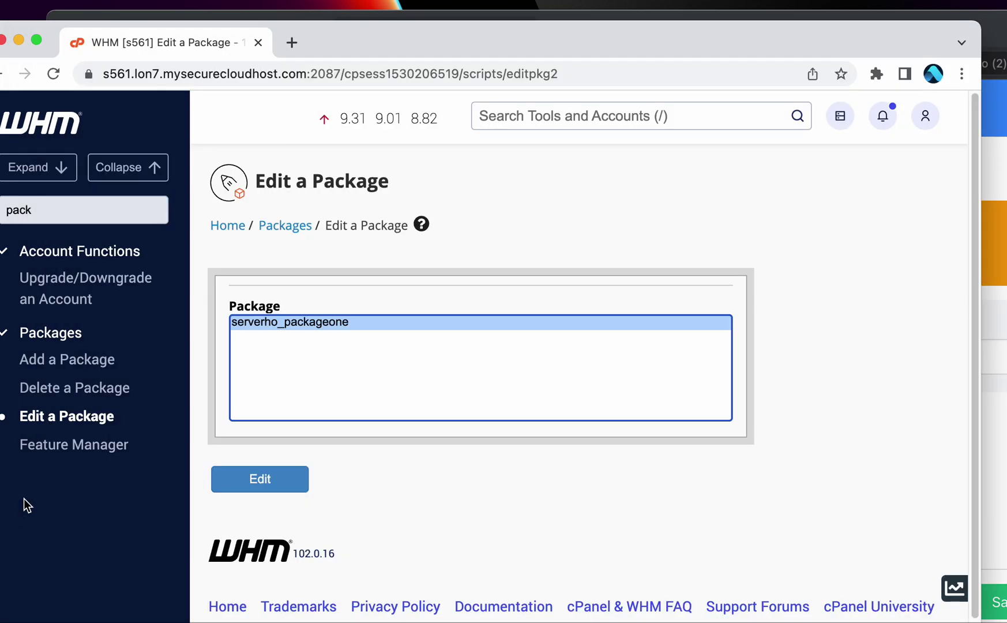
{"action": "left_click", "coordinate": [994, 144]}
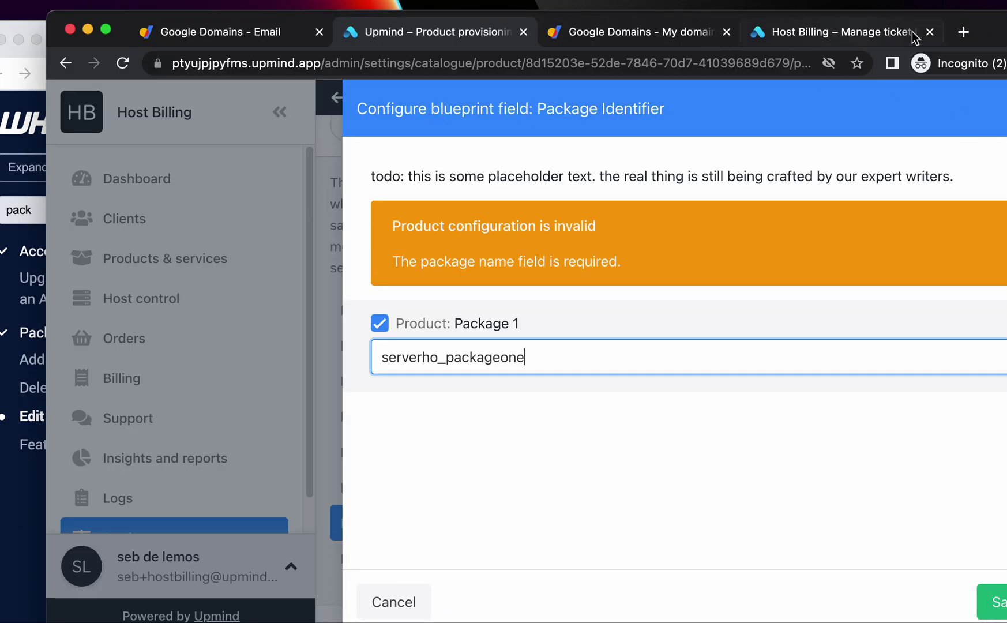
{"action": "left_click", "coordinate": [924, 595]}
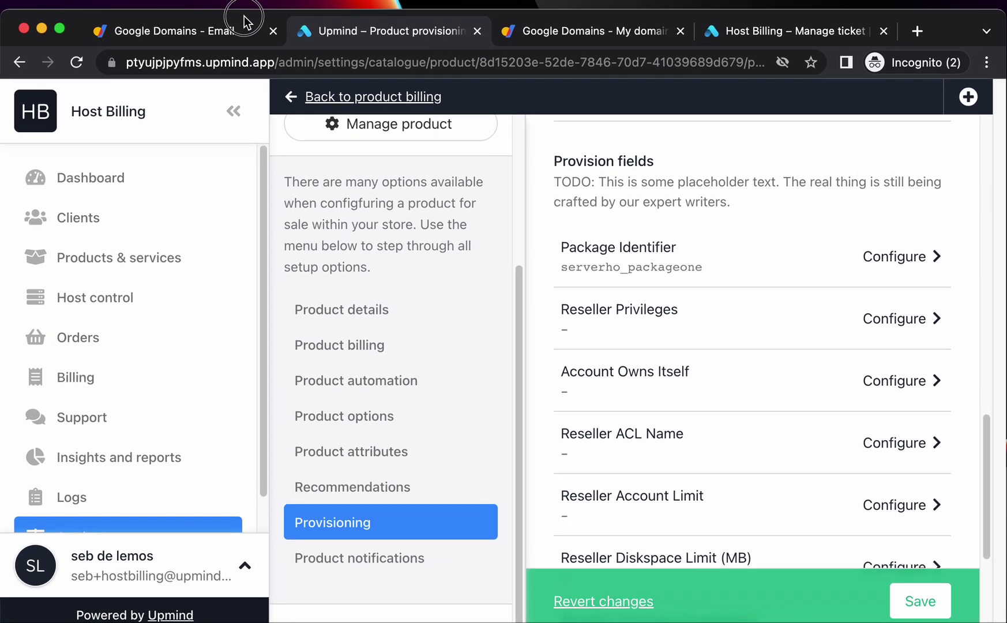
{"action": "scroll", "coordinate": [881, 576], "scroll_direction": "down", "scroll_amount": 2}
{"action": "left_click", "coordinate": [901, 585]}
{"action": "scroll", "coordinate": [580, 467], "scroll_direction": "up", "scroll_amount": 10}
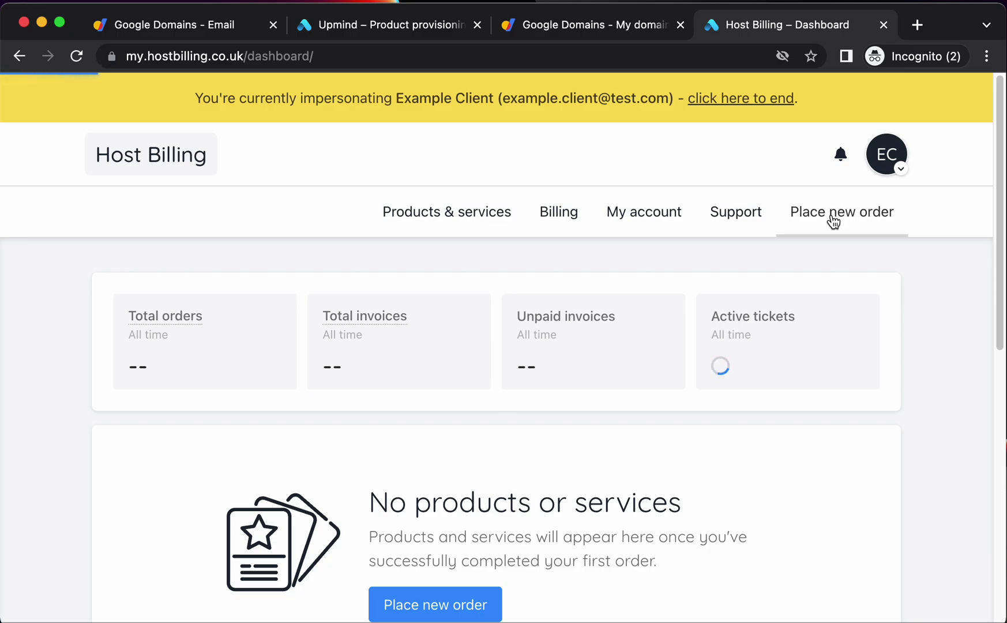
Start a new order and add Package 1 for onetwodomain.com to the basket
{"action": "left_click", "coordinate": [828, 229]}
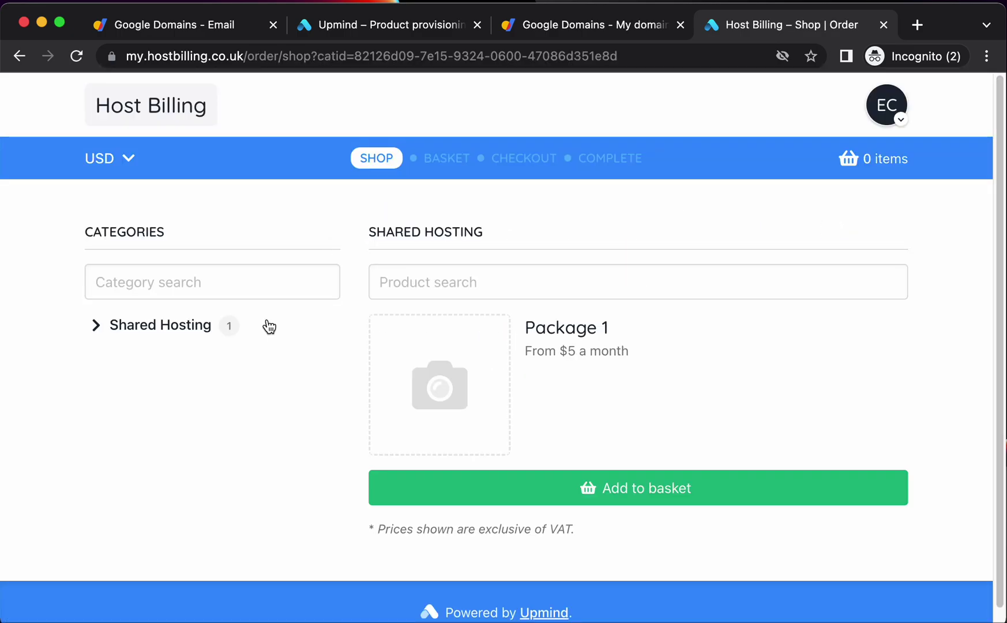
{"action": "left_click", "coordinate": [644, 489]}
{"action": "scroll", "coordinate": [576, 456], "scroll_direction": "down", "scroll_amount": 1}
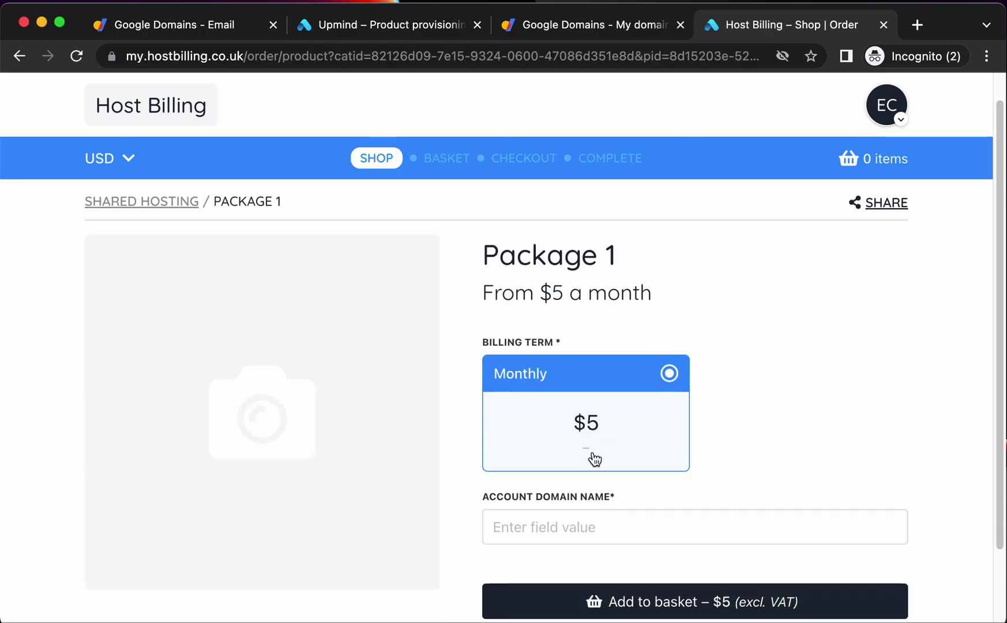
{"action": "left_click", "coordinate": [603, 512]}
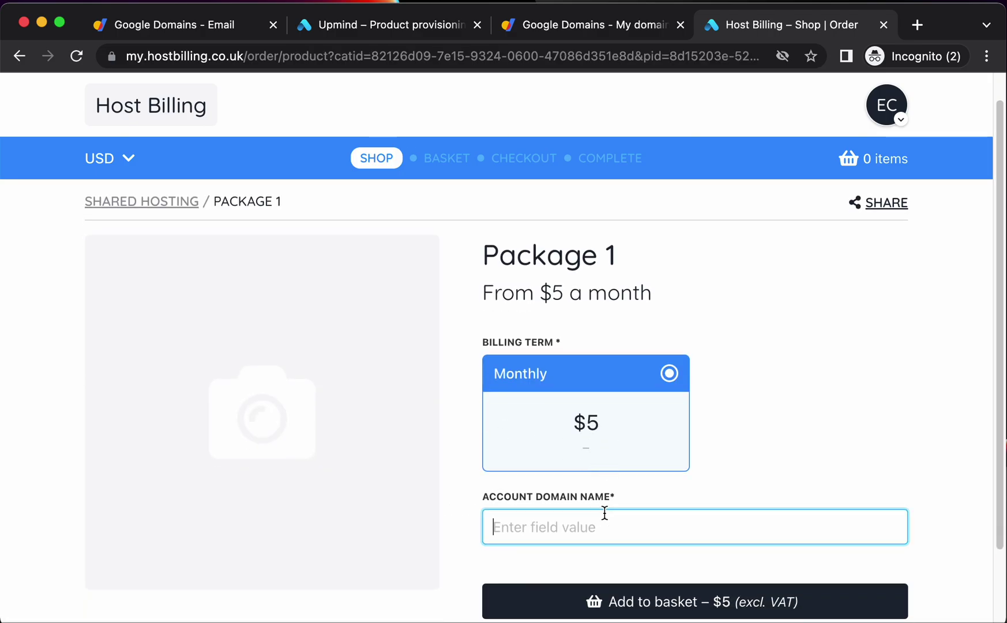
{"action": "type", "text": "onetwodomain.com"}
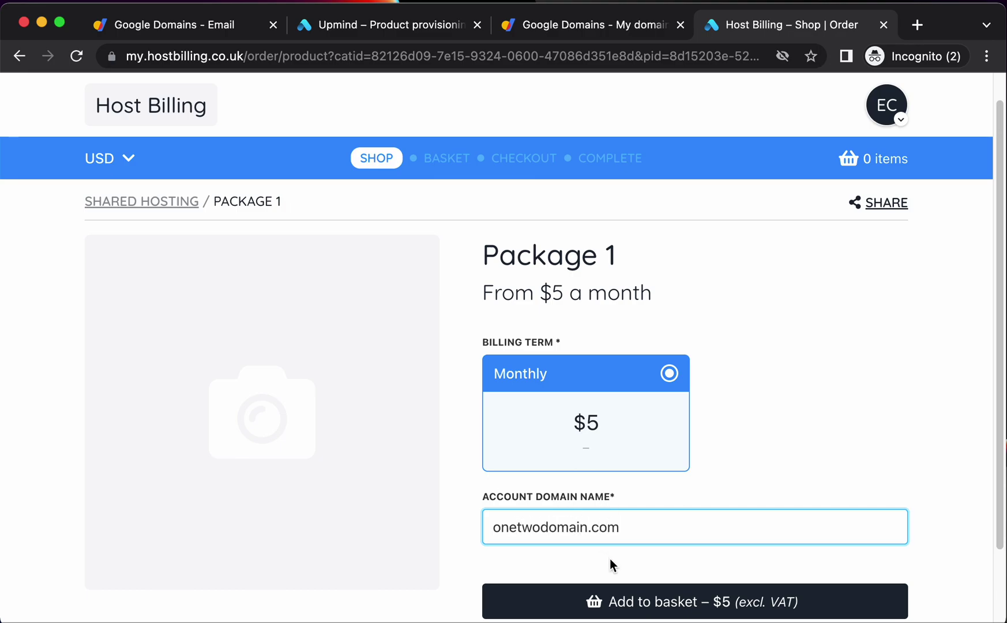
{"action": "left_click", "coordinate": [640, 591]}
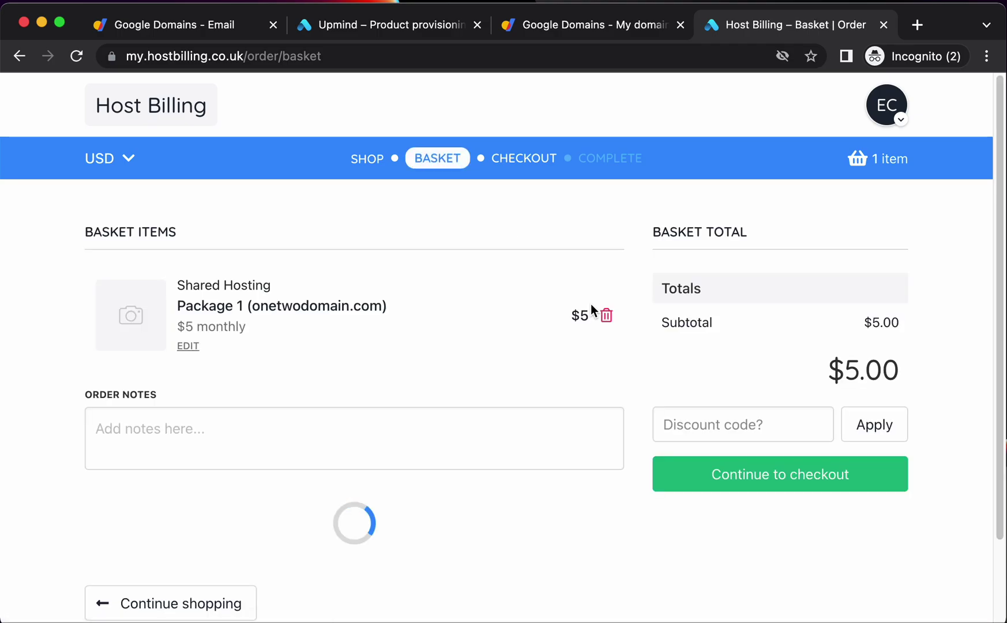
Check out the basket with the Pay later option and place the order
{"action": "left_click", "coordinate": [808, 482]}
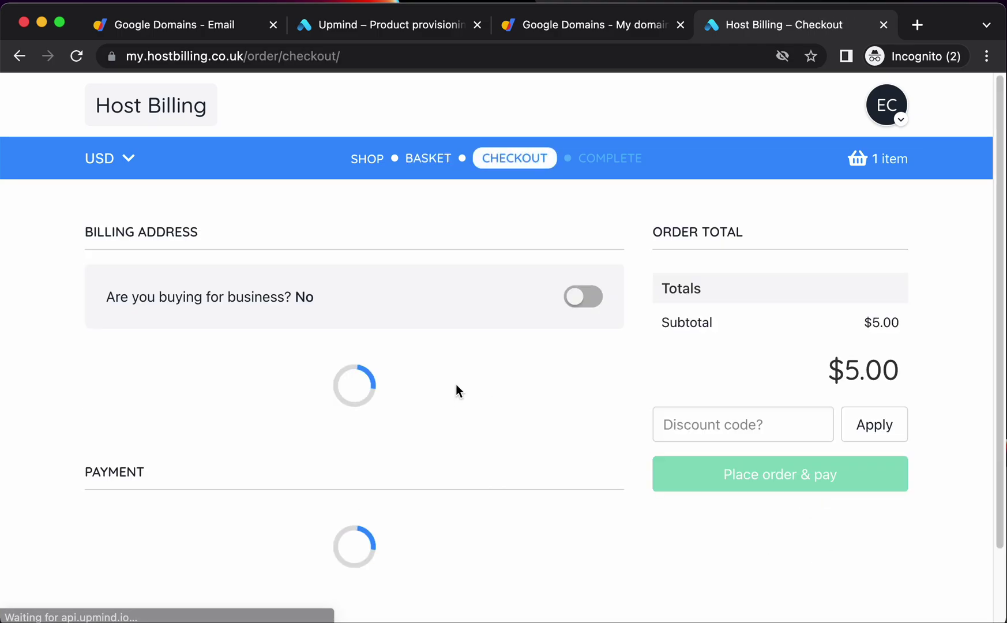
{"action": "scroll", "coordinate": [485, 398], "scroll_direction": "down", "scroll_amount": 5}
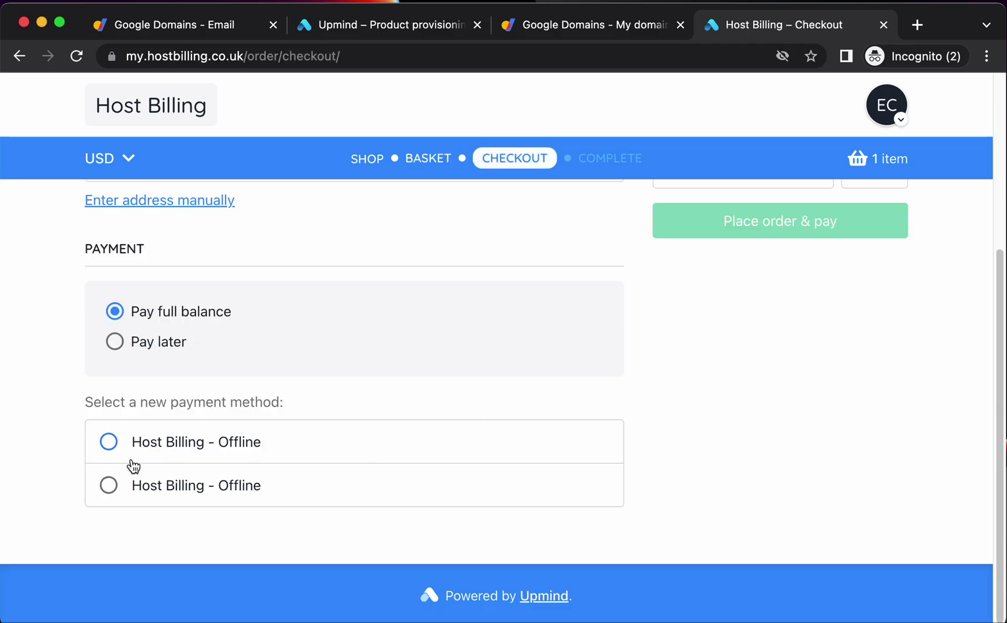
{"action": "left_click", "coordinate": [157, 349]}
{"action": "left_click", "coordinate": [767, 346]}
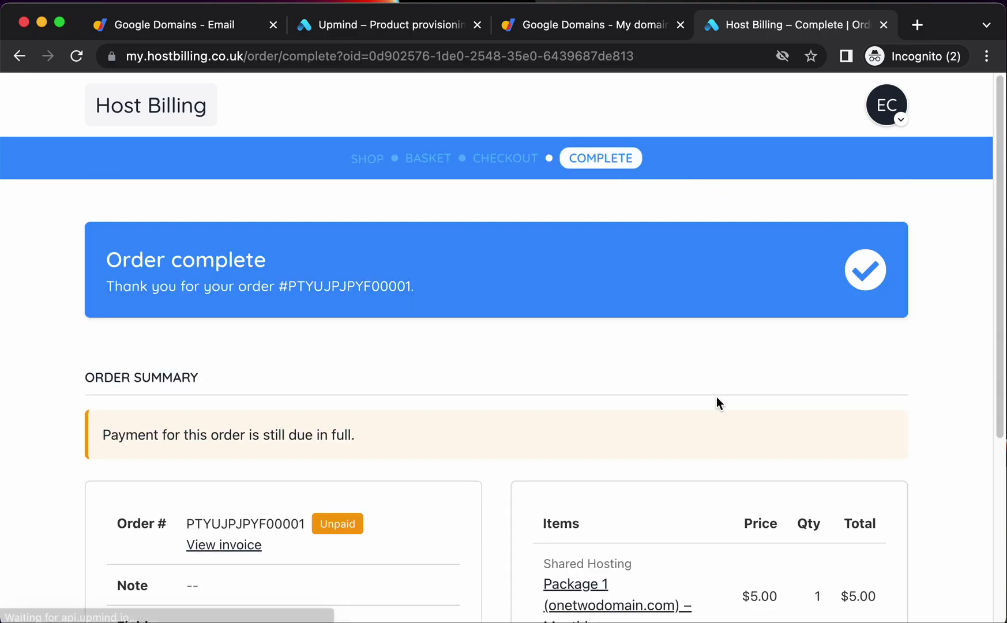
In Upmind's orders, open the new order and approve it in FraudMind instead of blocking it
{"action": "left_click", "coordinate": [348, 27]}
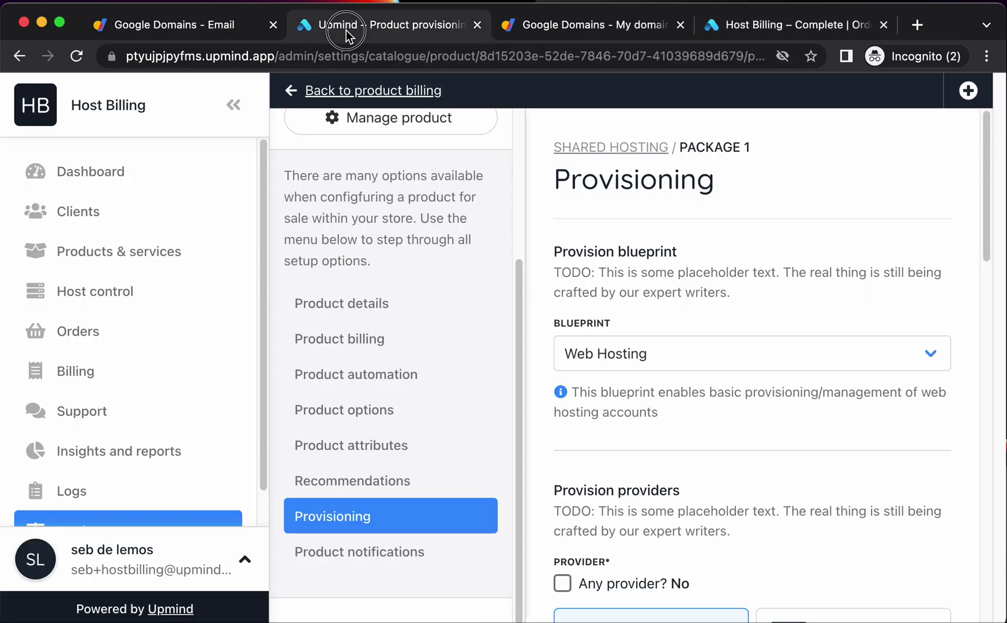
{"action": "left_click", "coordinate": [91, 330]}
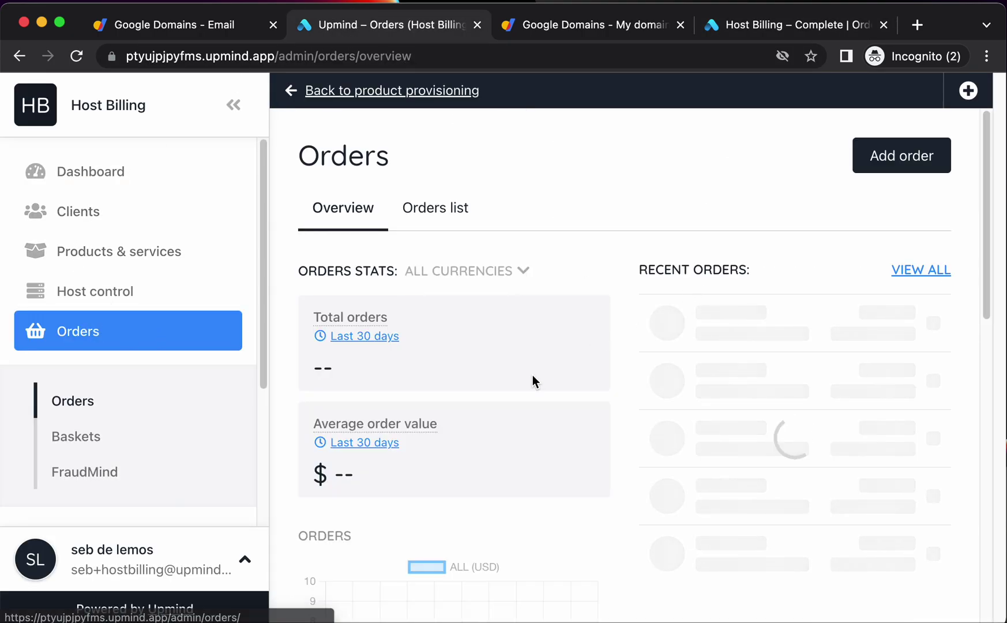
{"action": "left_click", "coordinate": [838, 330]}
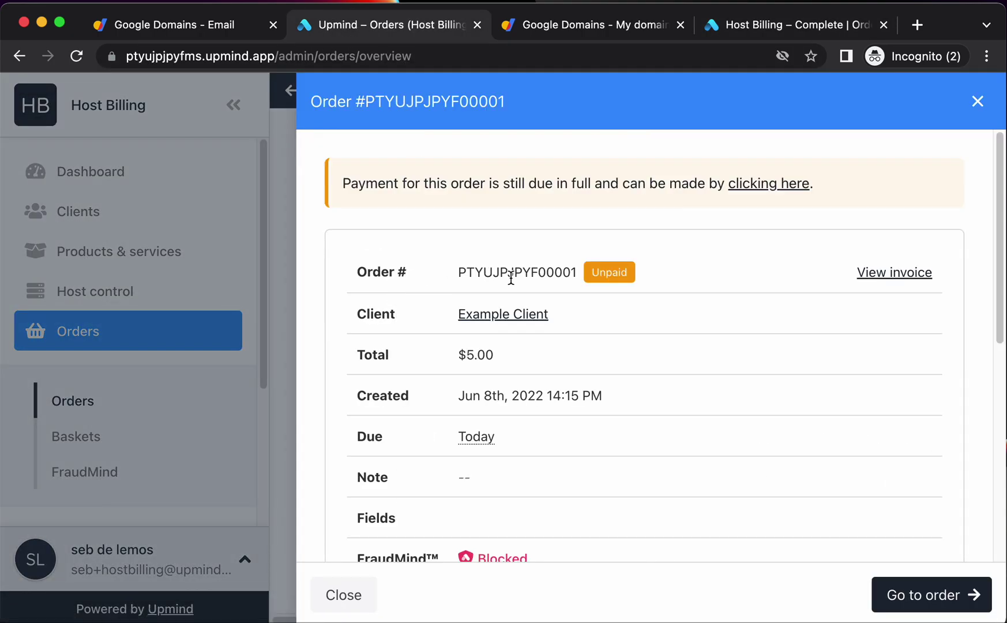
{"action": "scroll", "coordinate": [509, 502], "scroll_direction": "down", "scroll_amount": 1}
{"action": "left_click", "coordinate": [500, 533]}
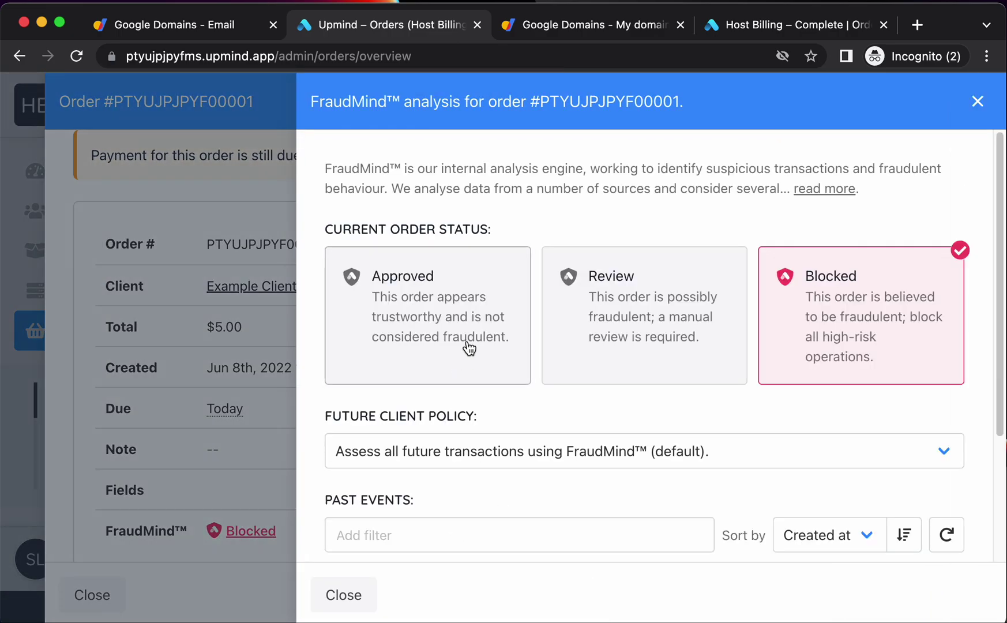
{"action": "left_click", "coordinate": [184, 381]}
Open the client's pending Package 1 (onetwodomain.com) product record
{"action": "scroll", "coordinate": [540, 426], "scroll_direction": "down", "scroll_amount": 3}
{"action": "scroll", "coordinate": [540, 427], "scroll_direction": "down", "scroll_amount": 5}
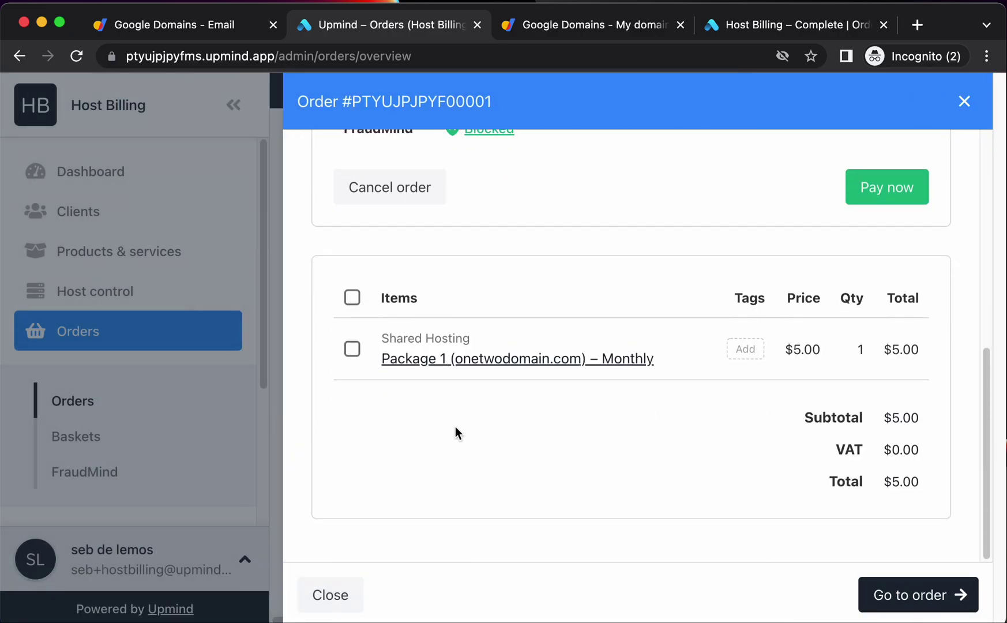
{"action": "left_click", "coordinate": [472, 362]}
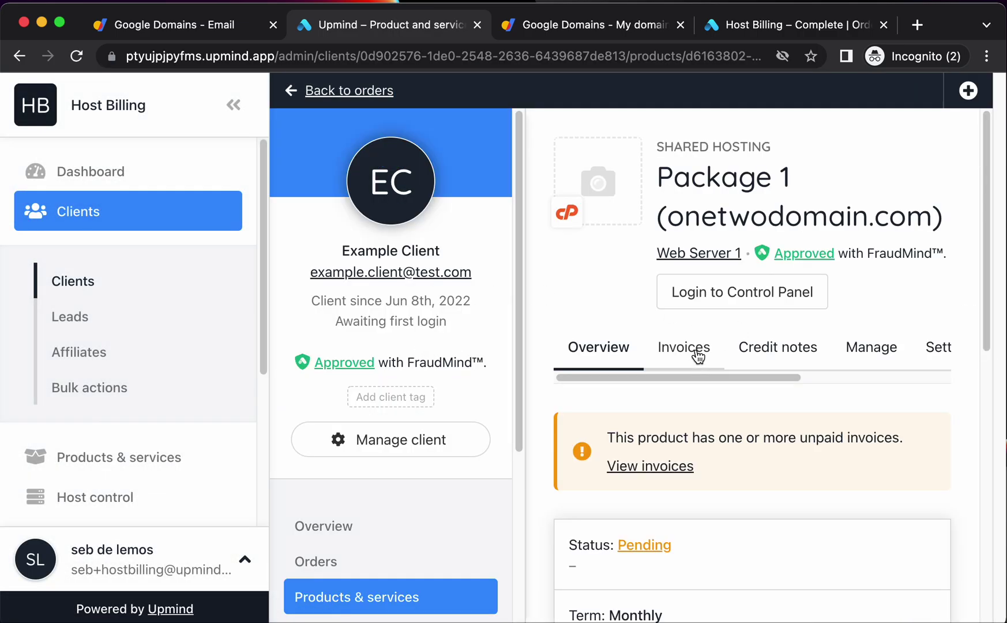
{"action": "scroll", "coordinate": [683, 433], "scroll_direction": "down", "scroll_amount": 9}
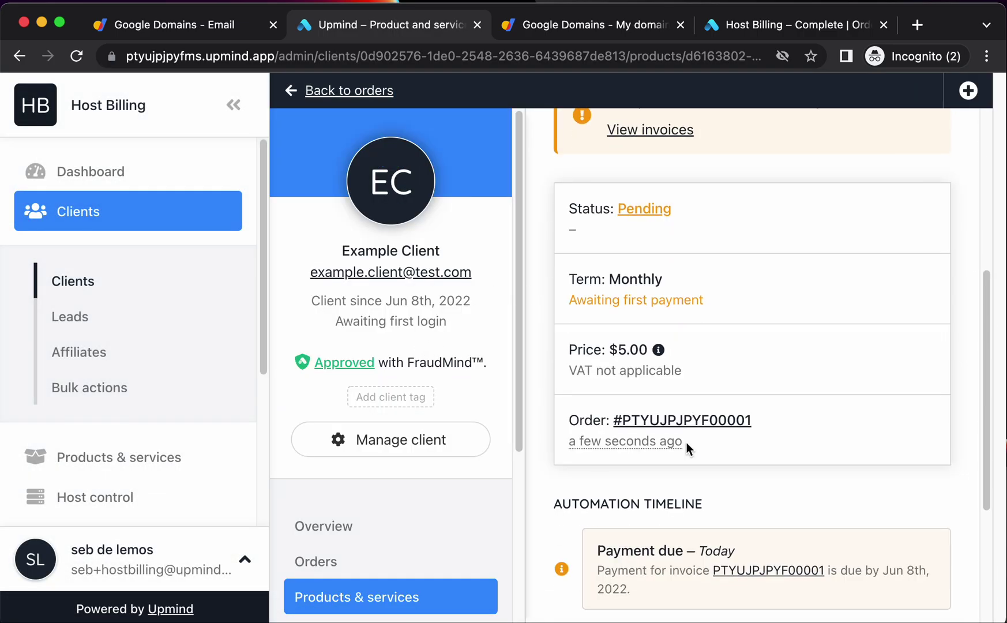
{"action": "scroll", "coordinate": [686, 443], "scroll_direction": "up", "scroll_amount": 10}
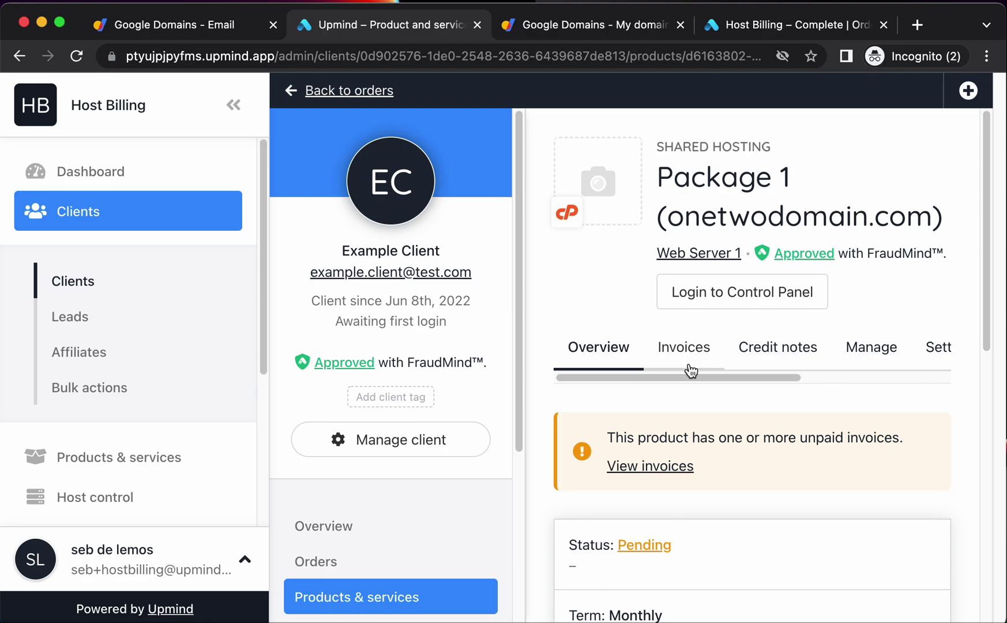
Pay the product's unpaid invoice with a manual offline payment of $5.00
{"action": "left_click", "coordinate": [705, 346]}
{"action": "scroll", "coordinate": [694, 479], "scroll_direction": "down", "scroll_amount": 3}
{"action": "left_click", "coordinate": [694, 478]}
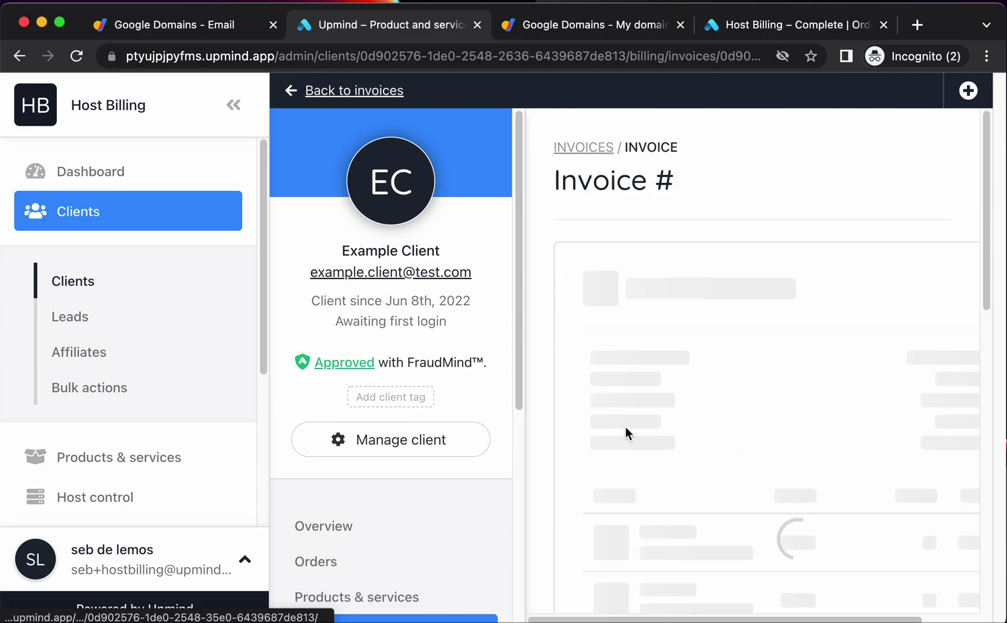
{"action": "scroll", "coordinate": [758, 426], "scroll_direction": "down", "scroll_amount": 3}
{"action": "left_click", "coordinate": [730, 218]}
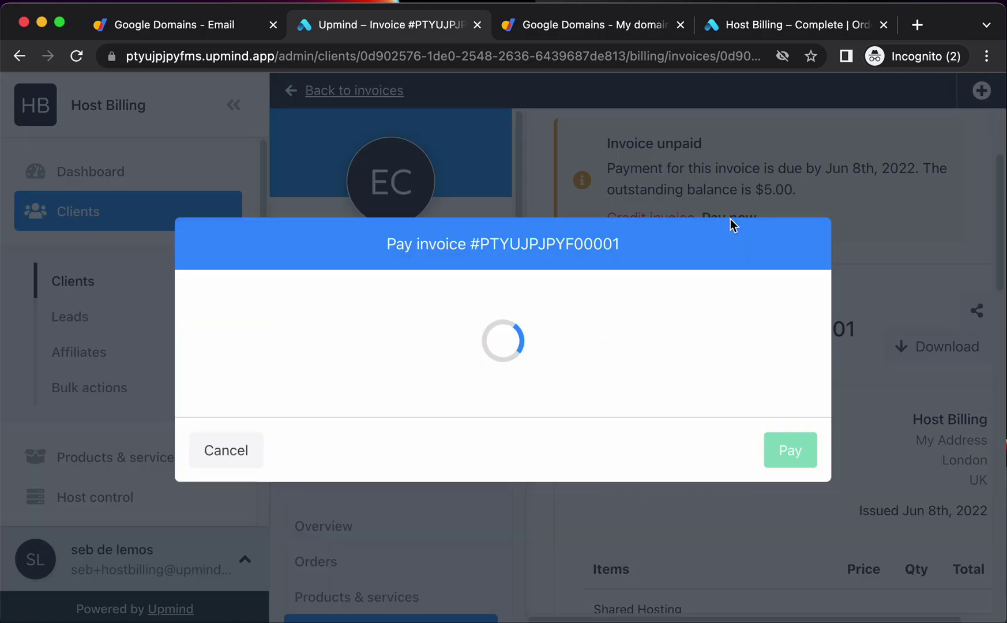
{"action": "left_click", "coordinate": [296, 318]}
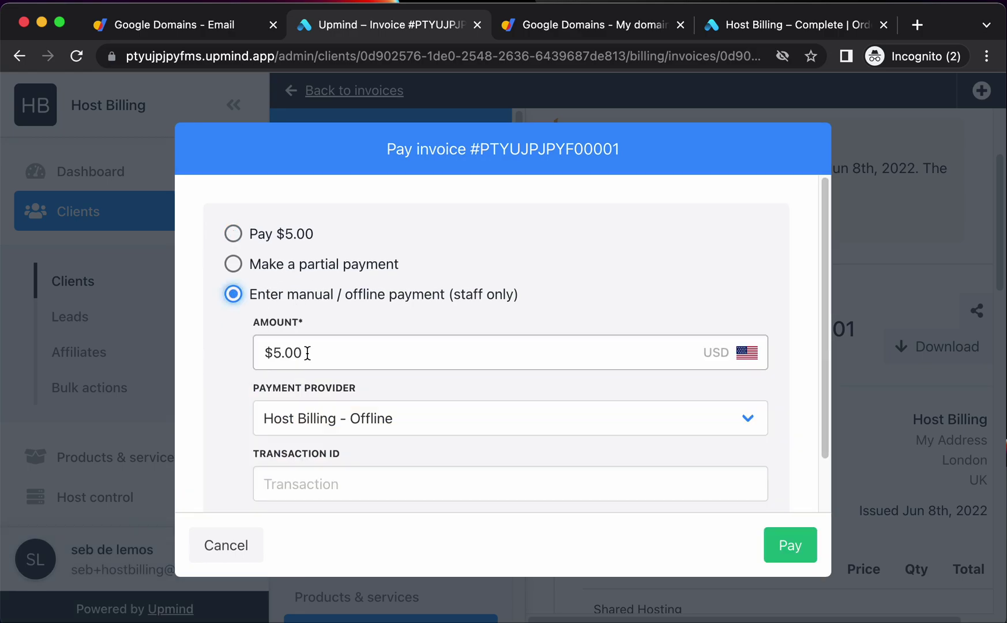
{"action": "left_click", "coordinate": [811, 549]}
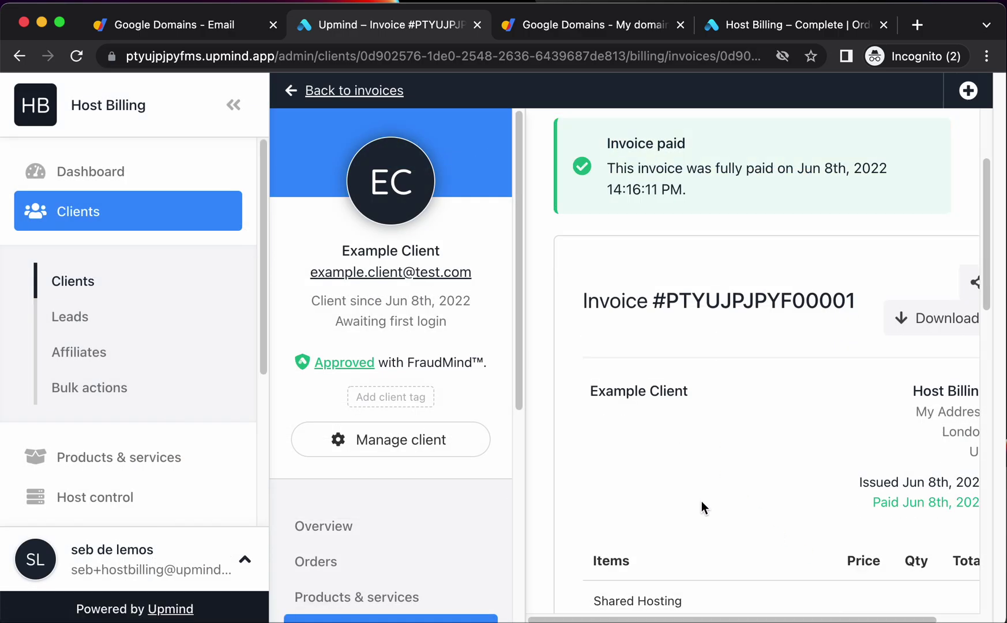
Return to the Package 1 product page and review its Manage tab actions
{"action": "scroll", "coordinate": [701, 501], "scroll_direction": "down", "scroll_amount": 5}
{"action": "left_click", "coordinate": [686, 341]}
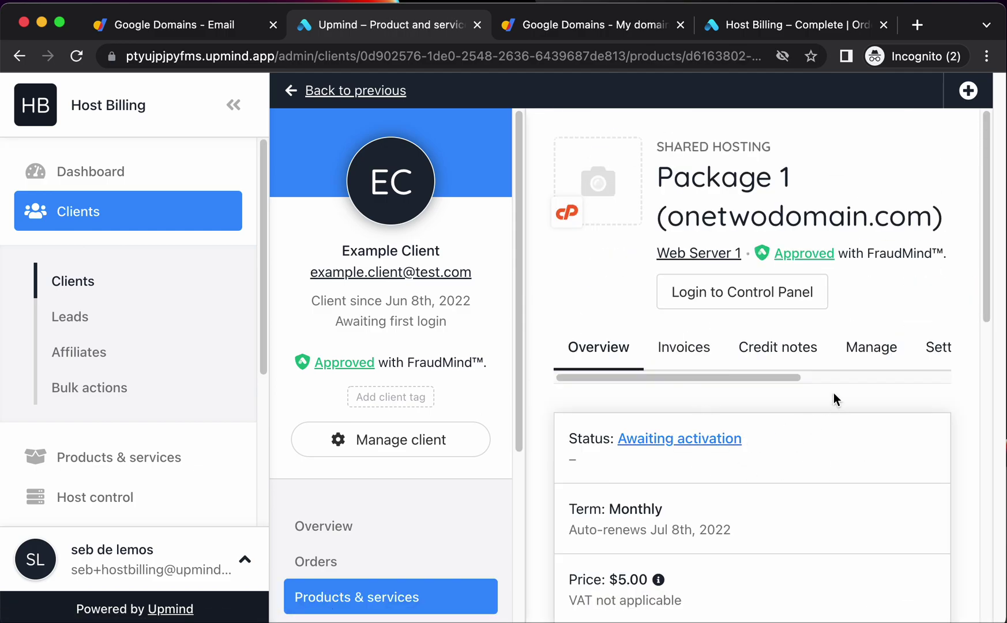
{"action": "left_click", "coordinate": [841, 348]}
{"action": "scroll", "coordinate": [764, 494], "scroll_direction": "down", "scroll_amount": 3}
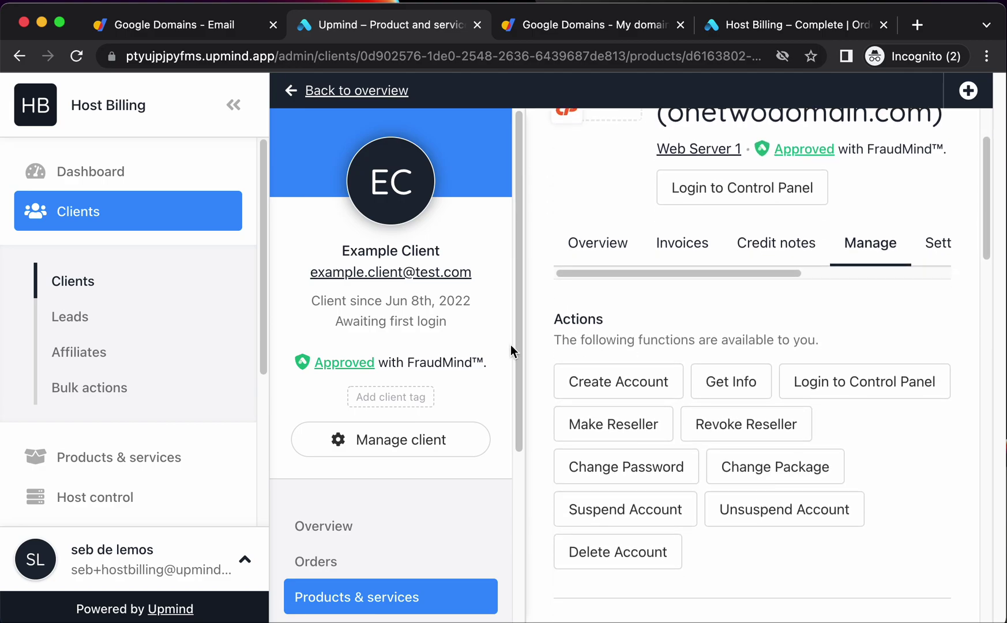
{"action": "scroll", "coordinate": [779, 542], "scroll_direction": "down", "scroll_amount": 18}
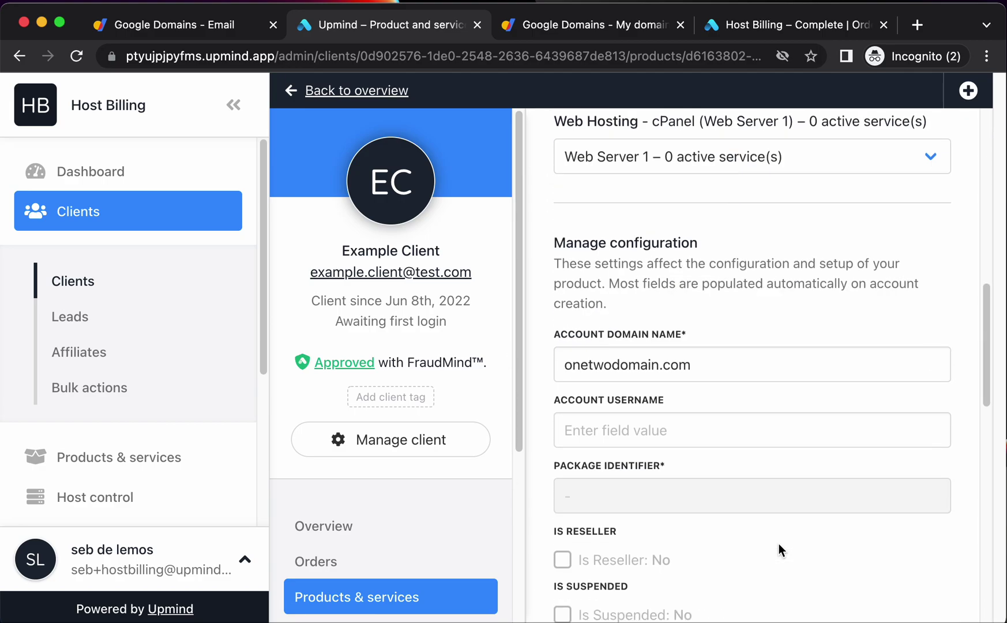
{"action": "scroll", "coordinate": [779, 544], "scroll_direction": "down", "scroll_amount": 10}
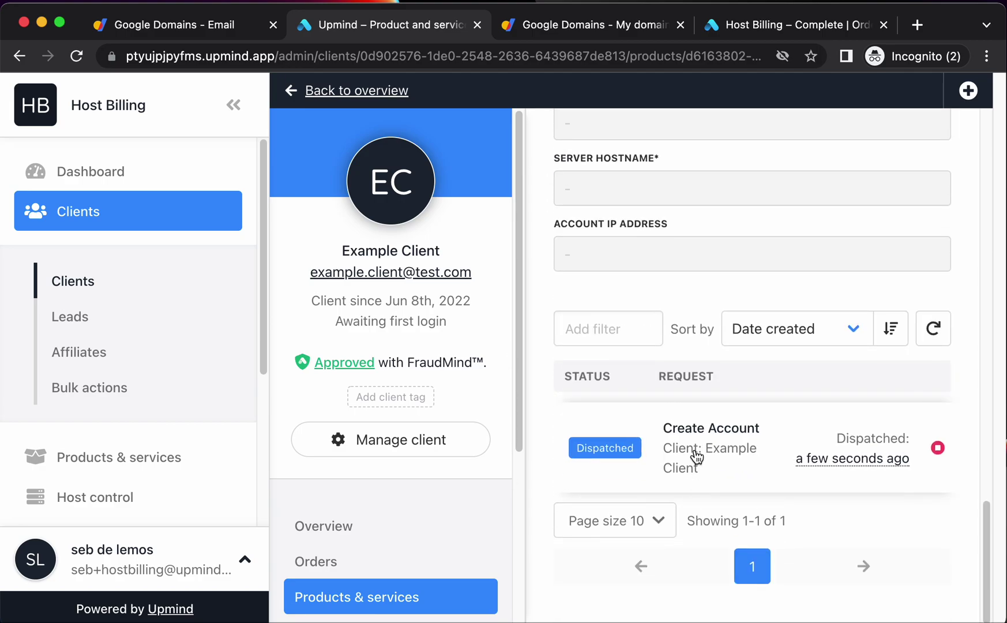
{"action": "scroll", "coordinate": [687, 441], "scroll_direction": "up", "scroll_amount": 20}
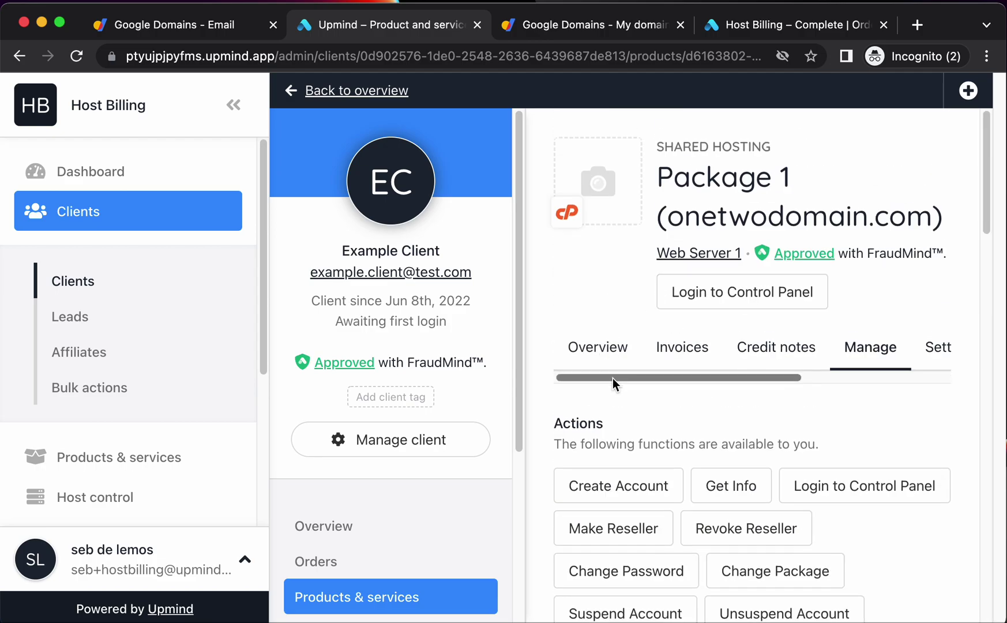
Review the Package 1 activity log, then return to its management actions
{"action": "left_click_drag", "start_coordinate": [613, 377], "coordinate": [786, 341]}
{"action": "left_click", "coordinate": [899, 349]}
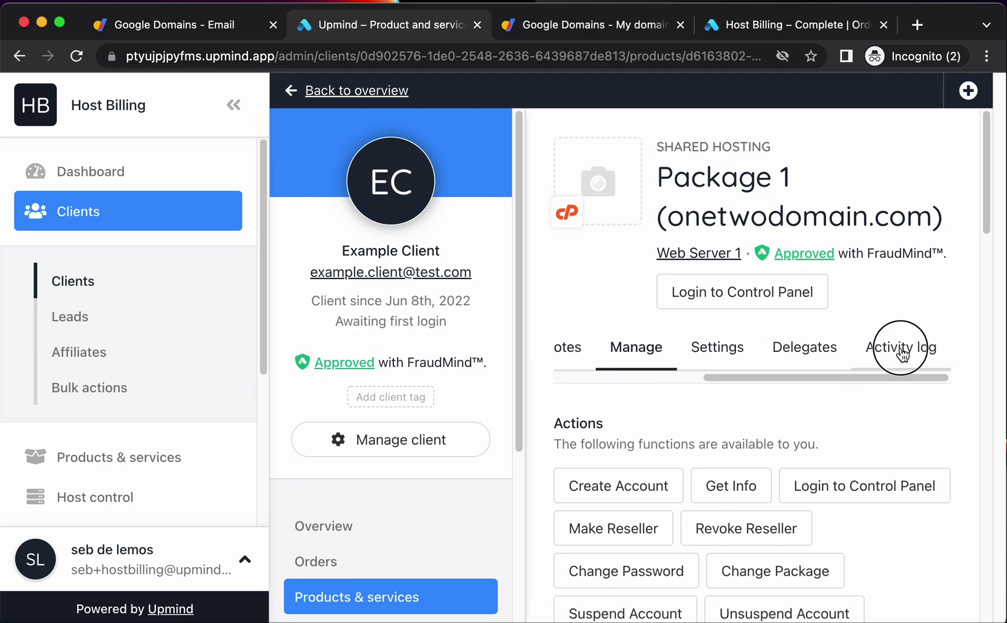
{"action": "scroll", "coordinate": [810, 438], "scroll_direction": "down", "scroll_amount": 1}
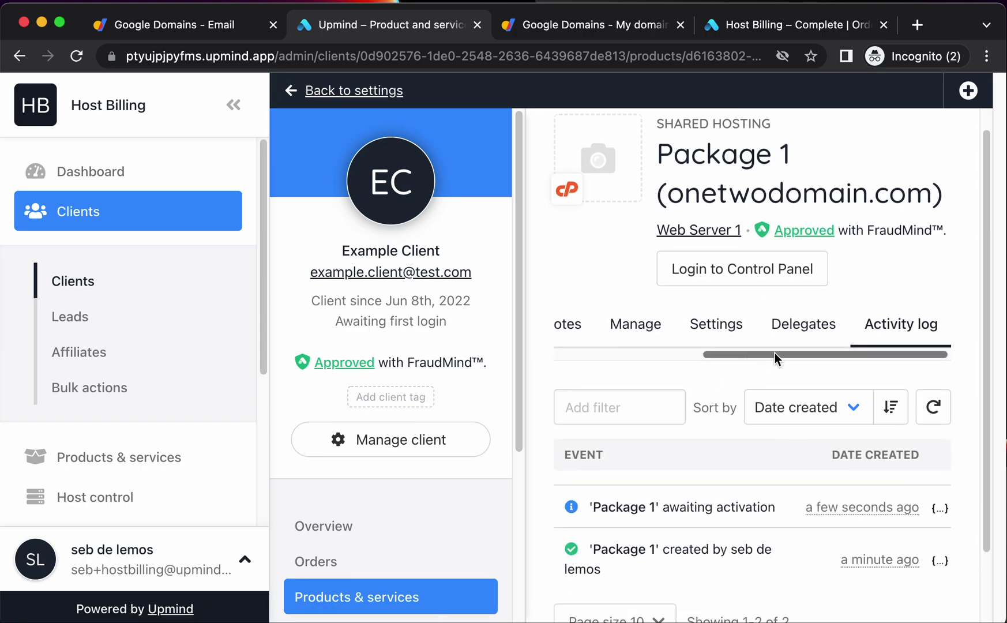
{"action": "left_click", "coordinate": [674, 349]}
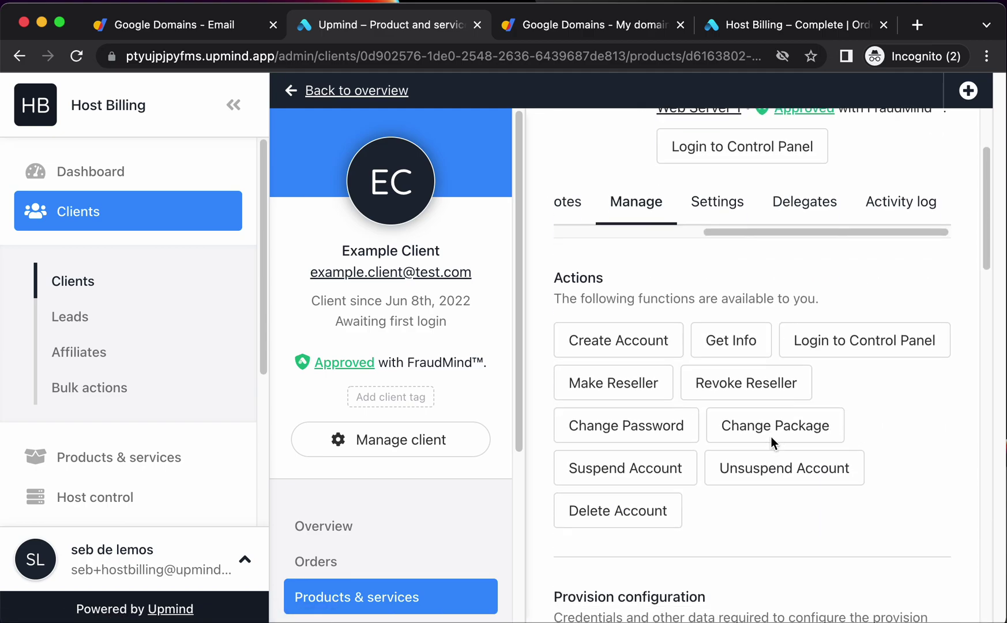
{"action": "scroll", "coordinate": [771, 437], "scroll_direction": "down", "scroll_amount": 20}
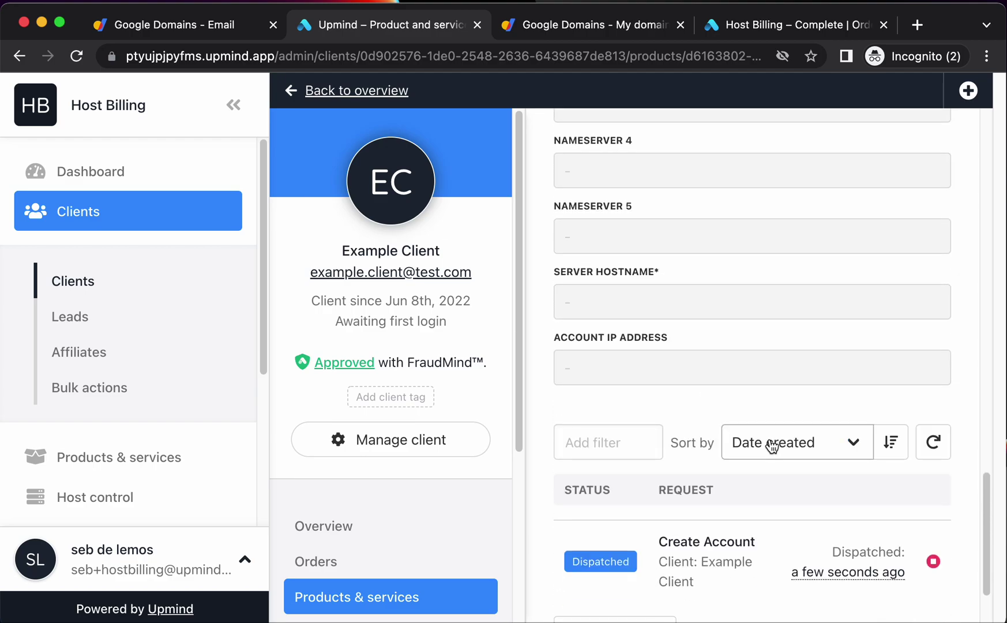
{"action": "scroll", "coordinate": [771, 444], "scroll_direction": "down", "scroll_amount": 4}
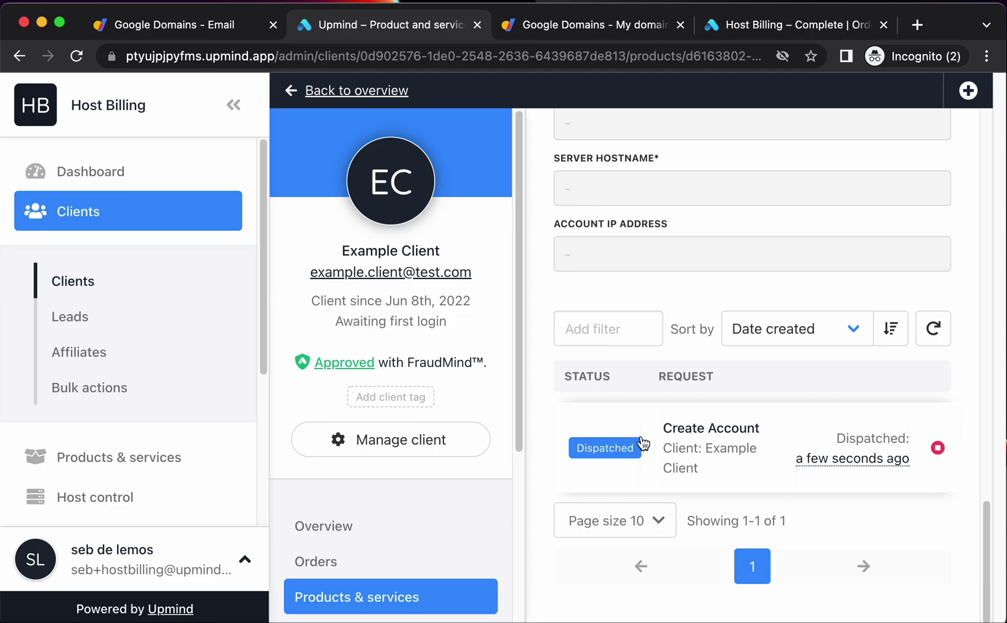
{"action": "scroll", "coordinate": [710, 458], "scroll_direction": "up", "scroll_amount": 5}
{"action": "scroll", "coordinate": [726, 431], "scroll_direction": "down", "scroll_amount": 5}
Refresh the provisioning requests until Create Account shows Success, and view its details
{"action": "left_click", "coordinate": [933, 328]}
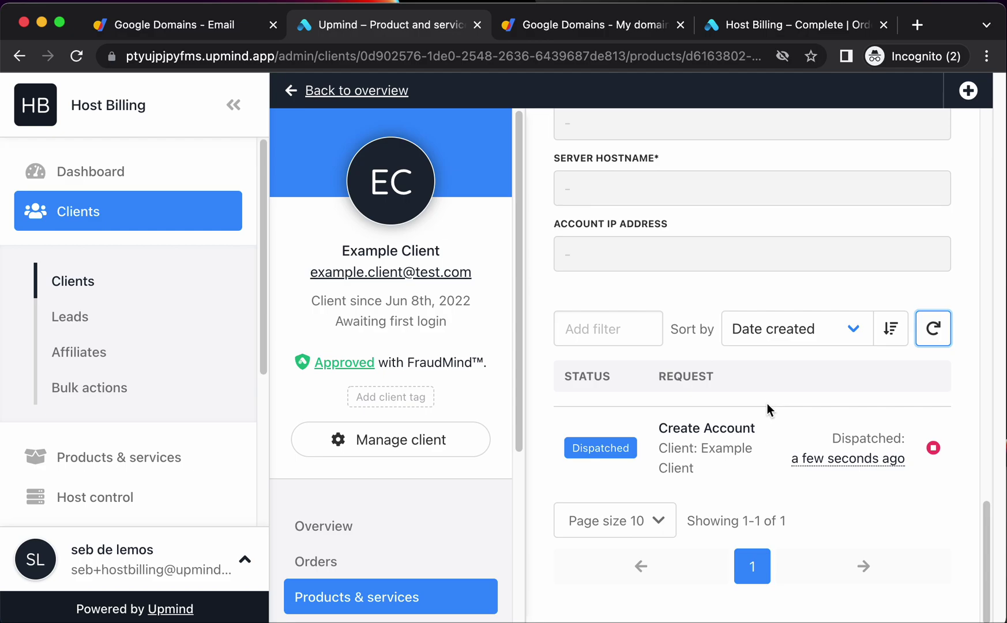
{"action": "left_click", "coordinate": [930, 328]}
{"action": "left_click", "coordinate": [938, 345]}
{"action": "scroll", "coordinate": [803, 427], "scroll_direction": "up", "scroll_amount": 15}
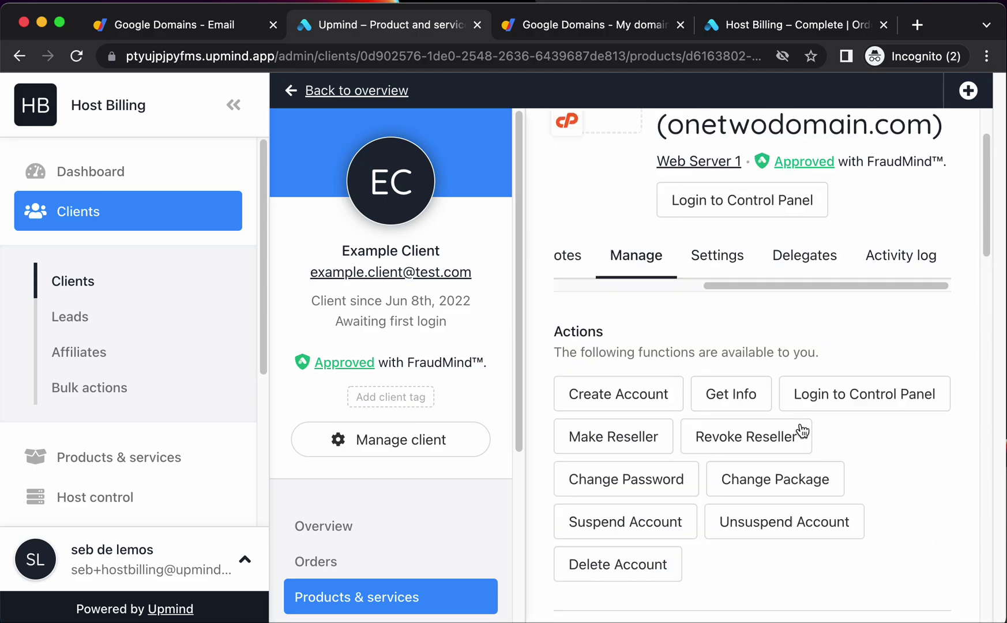
{"action": "scroll", "coordinate": [800, 423], "scroll_direction": "down", "scroll_amount": 15}
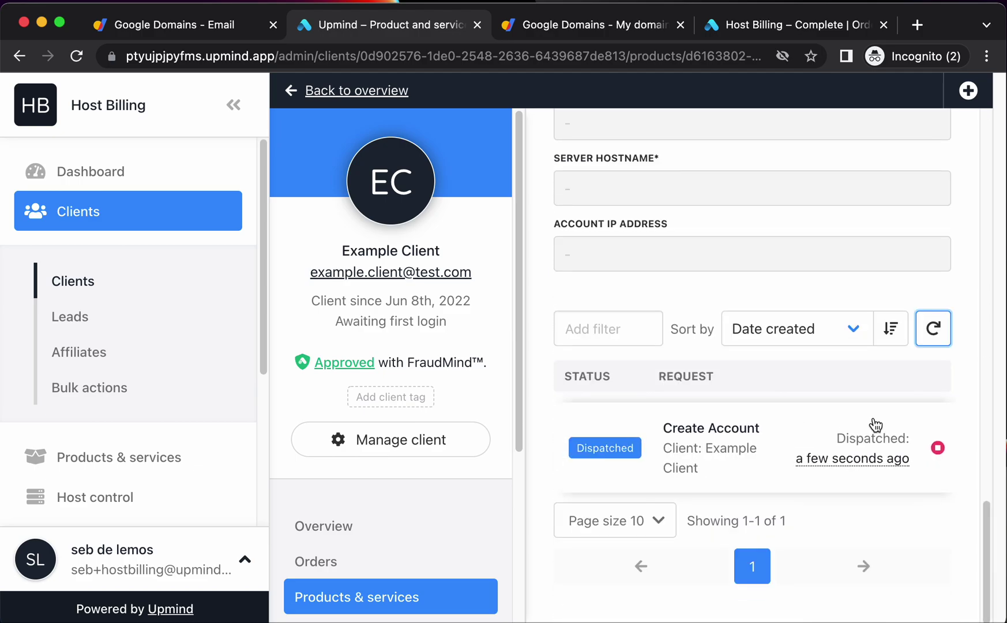
{"action": "left_click", "coordinate": [931, 341]}
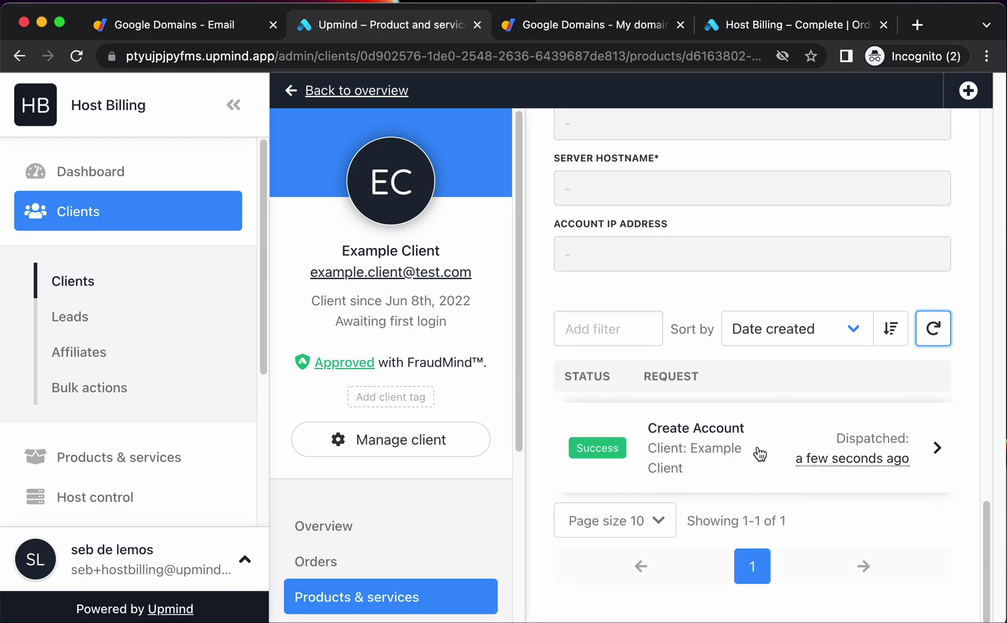
{"action": "left_click", "coordinate": [709, 460]}
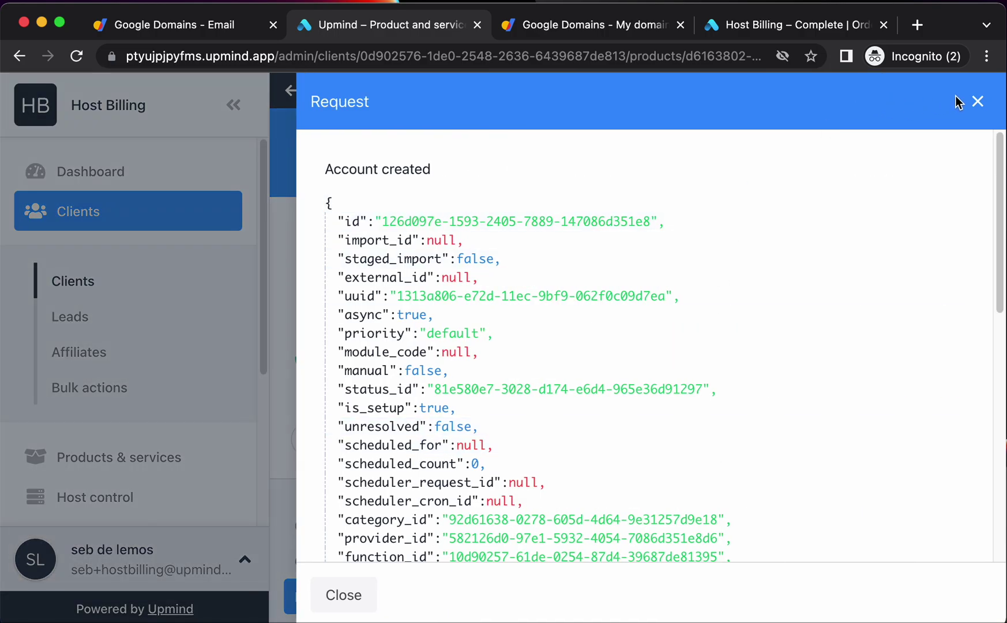
{"action": "left_click", "coordinate": [976, 102]}
Log into the new onetwodomain.com cPanel account, then return to the storefront order page
{"action": "scroll", "coordinate": [651, 266], "scroll_direction": "up", "scroll_amount": 15}
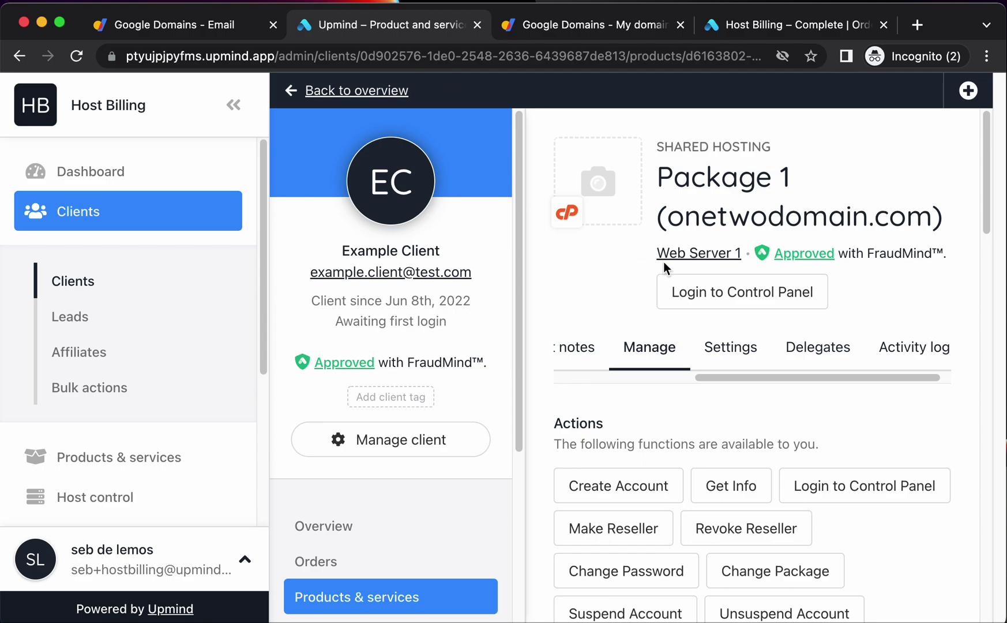
{"action": "left_click", "coordinate": [724, 299]}
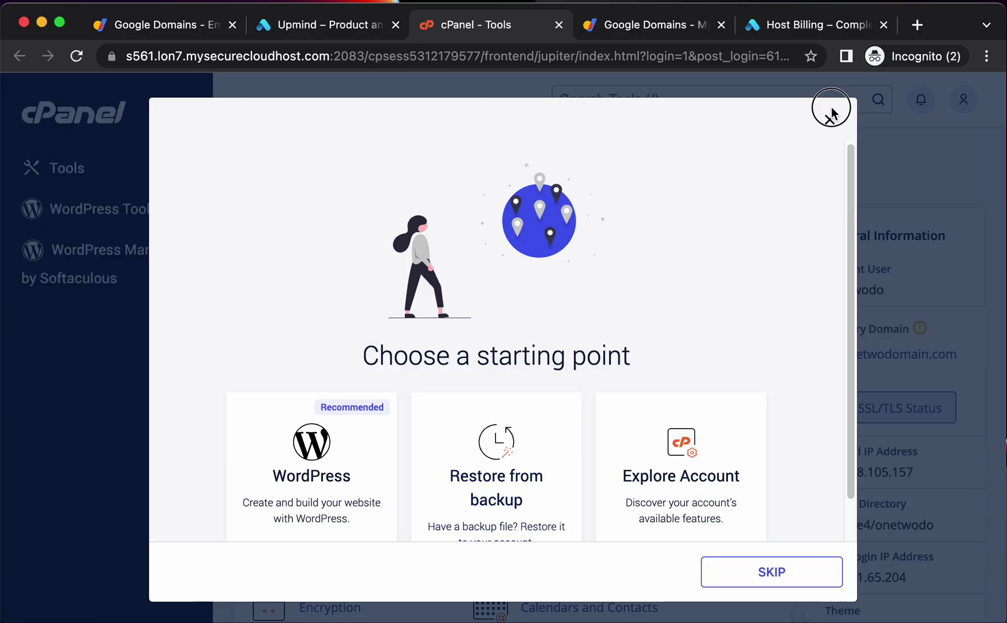
{"action": "left_click", "coordinate": [830, 117]}
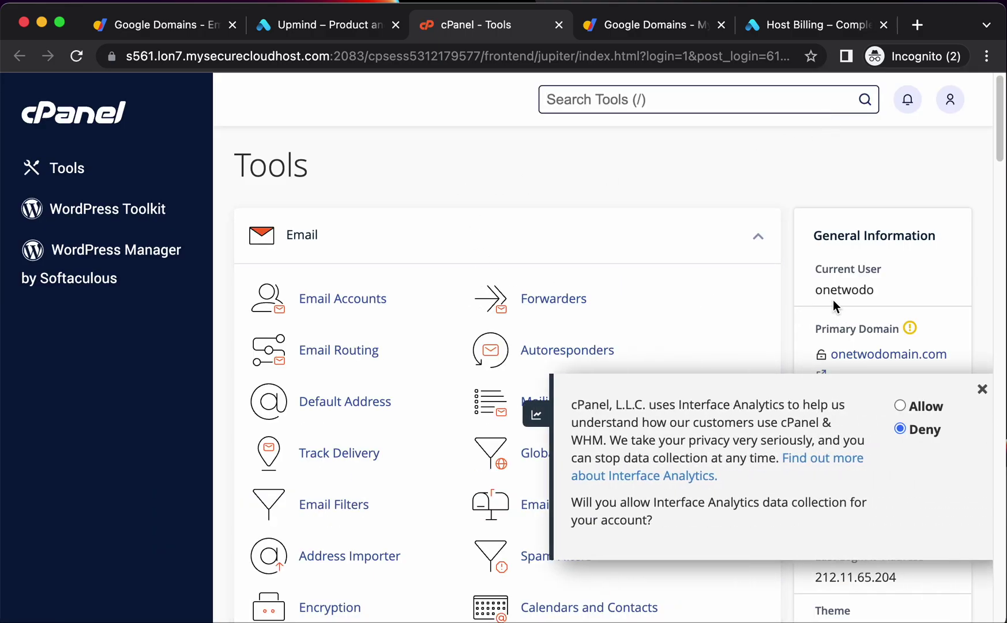
{"action": "left_click", "coordinate": [810, 30]}
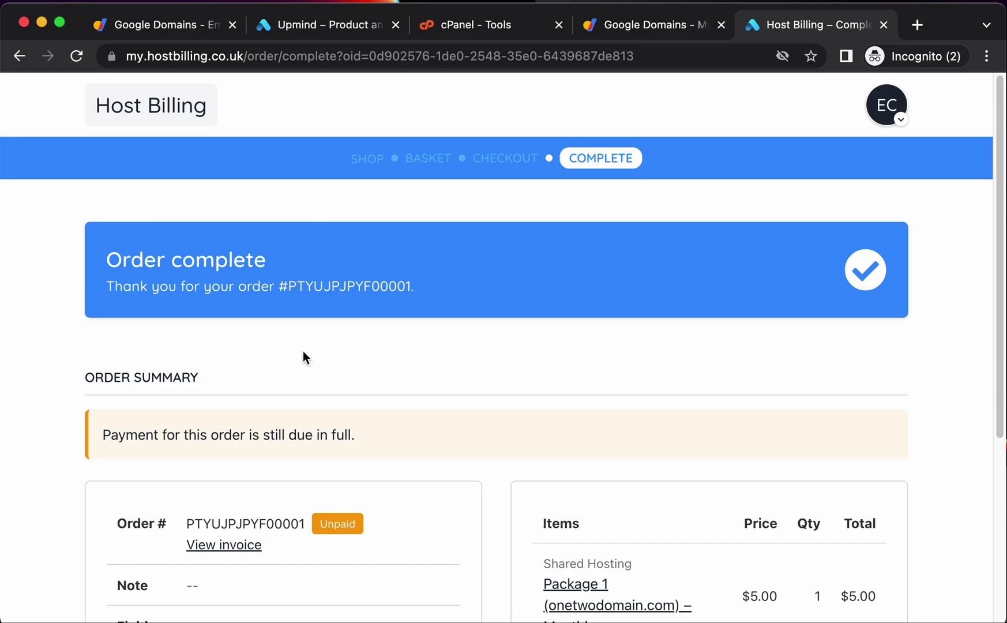
Open the Active Package 1 product in the client area and log into its cPanel
{"action": "scroll", "coordinate": [237, 553], "scroll_direction": "down", "scroll_amount": 3}
{"action": "left_click", "coordinate": [566, 425]}
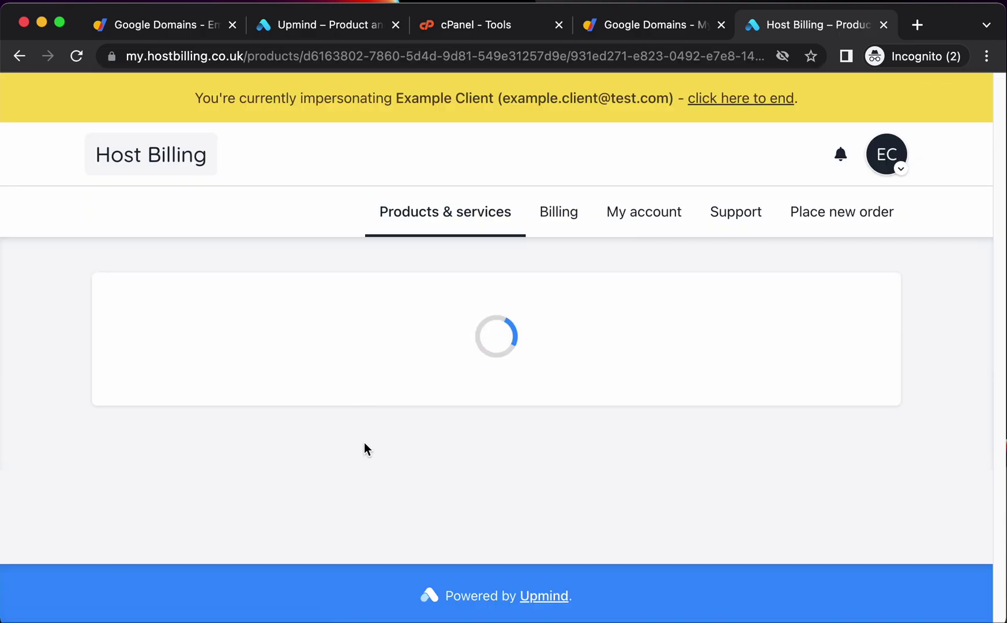
{"action": "scroll", "coordinate": [404, 490], "scroll_direction": "down", "scroll_amount": 5}
{"action": "scroll", "coordinate": [420, 495], "scroll_direction": "up", "scroll_amount": 5}
{"action": "left_click", "coordinate": [371, 376]}
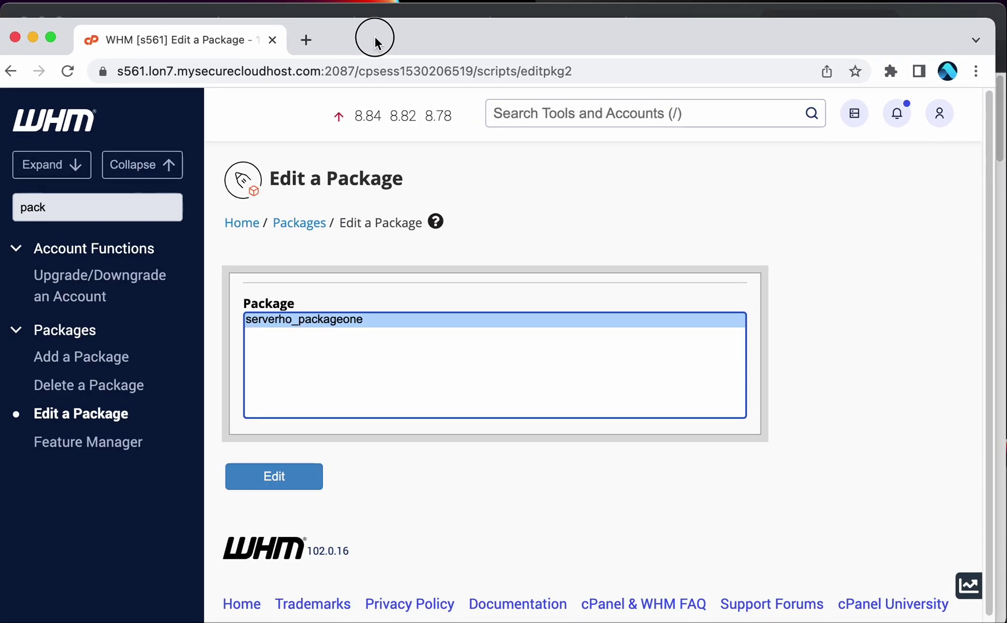
Search WHM's tools for 'list ac' and open List Accounts showing onetwodomain.com
{"action": "double_click", "coordinate": [151, 211]}
{"action": "type", "text": "list ac"}
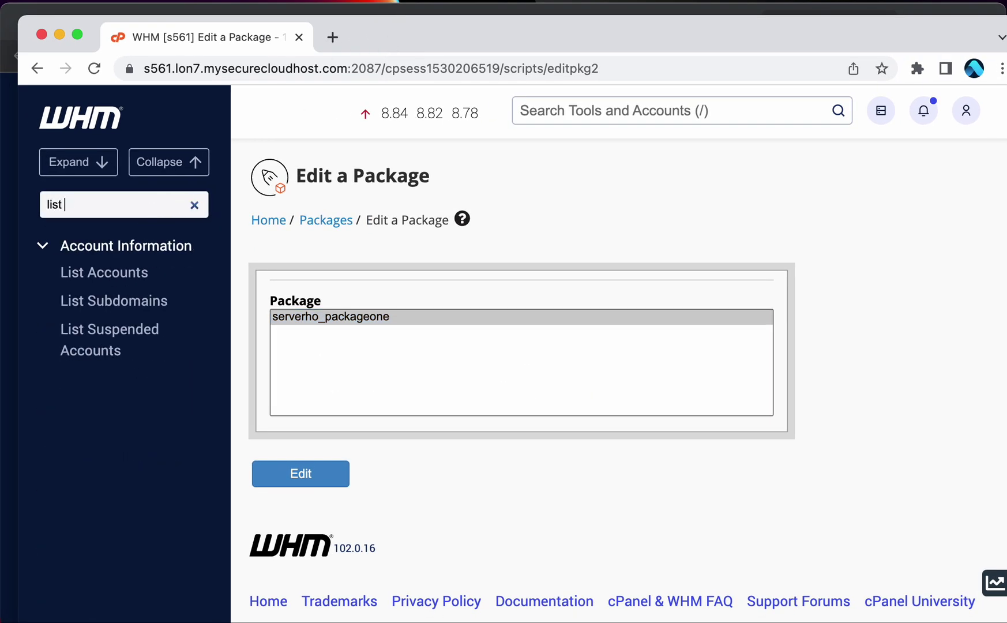
{"action": "left_click", "coordinate": [145, 274]}
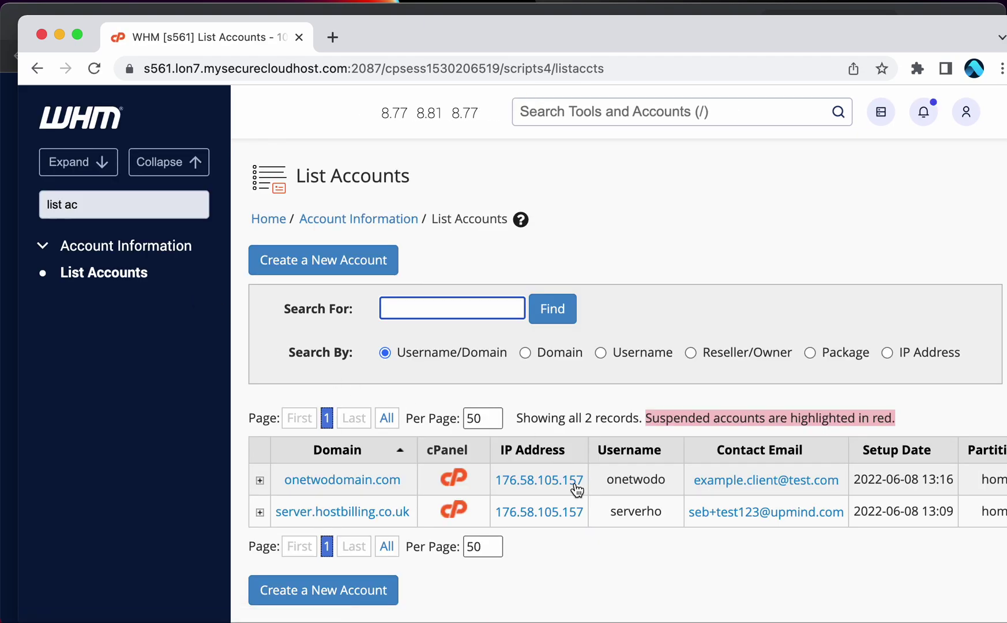